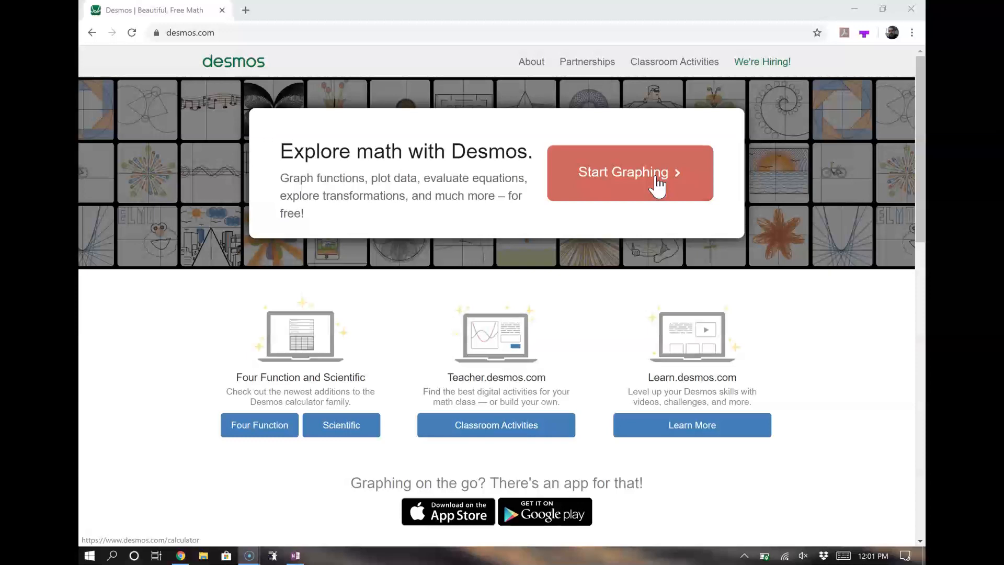
- Connect the computer to the wireless display MSDisplayAdapter_P7 and return to the web page
click(906, 556)
key(super+k)
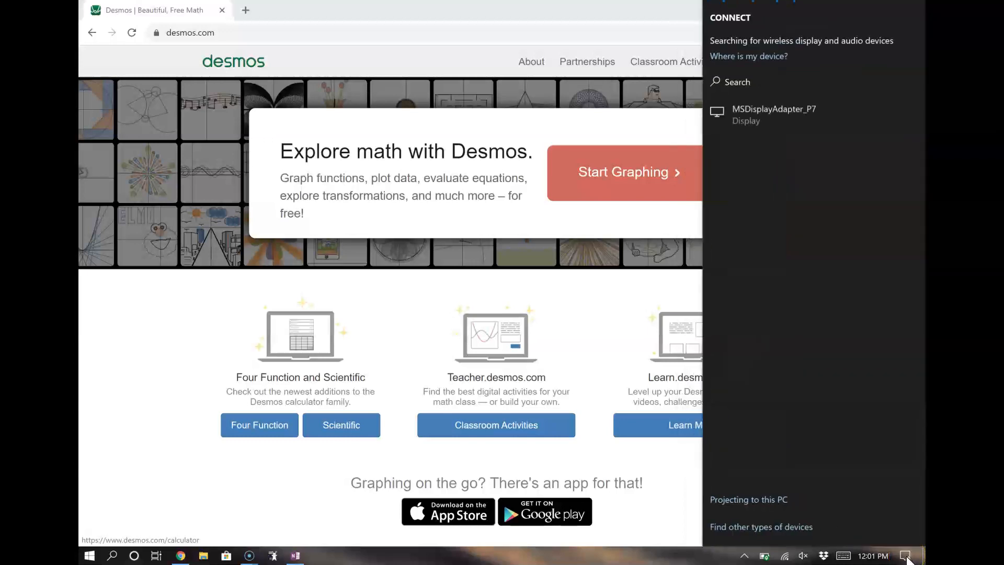
key(Return)
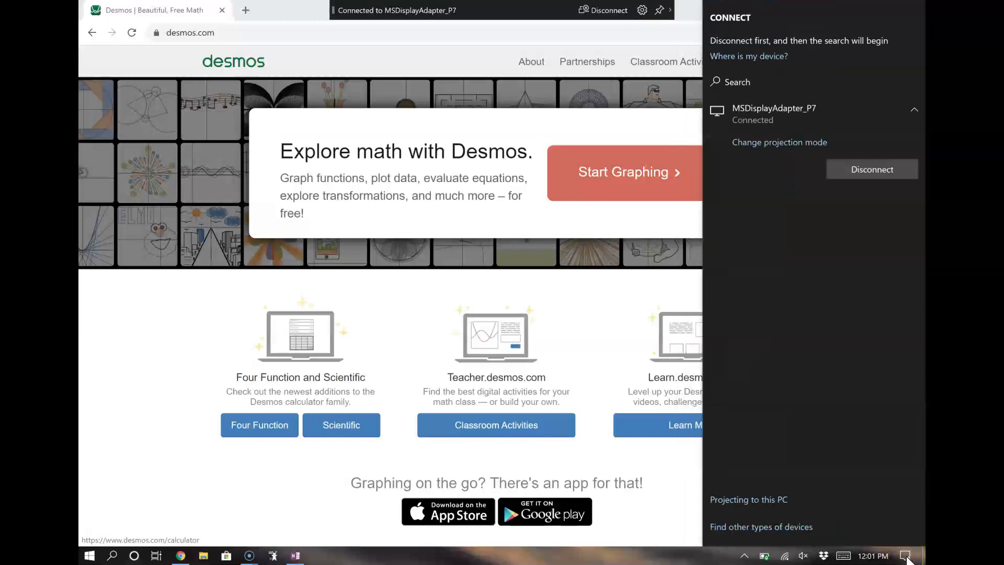
click(501, 283)
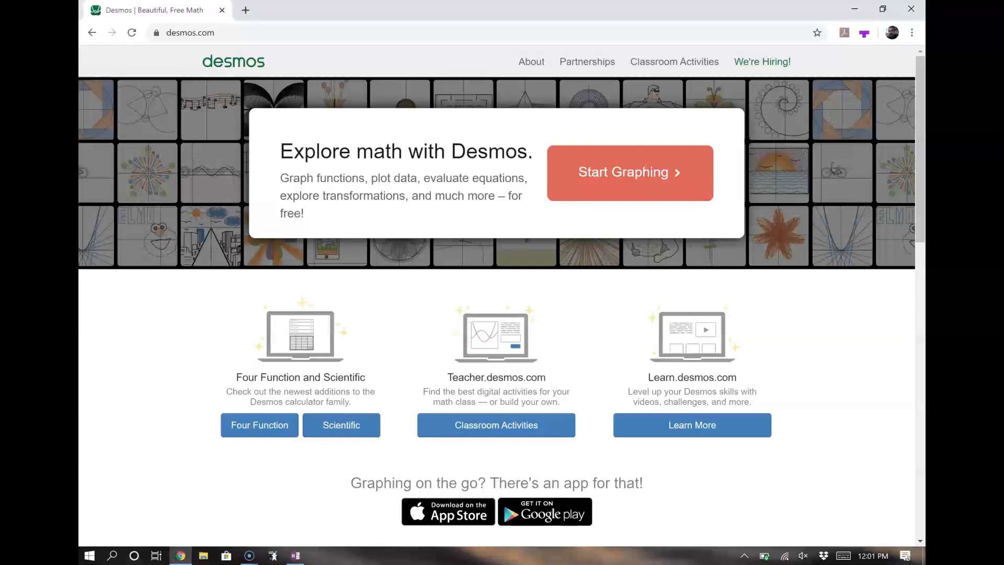
- Open the Desmos graphing calculator from the homepage
click(629, 172)
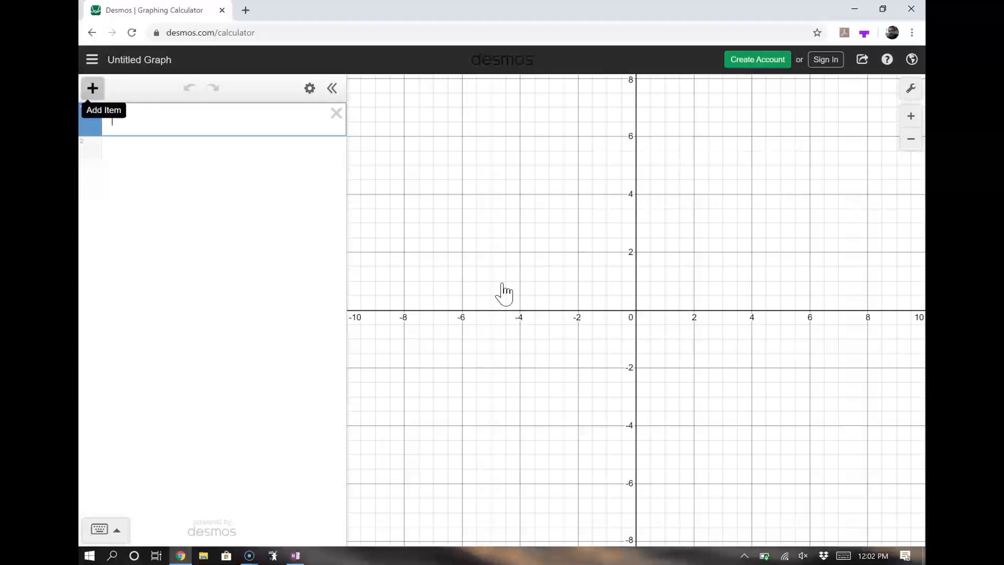
click(93, 88)
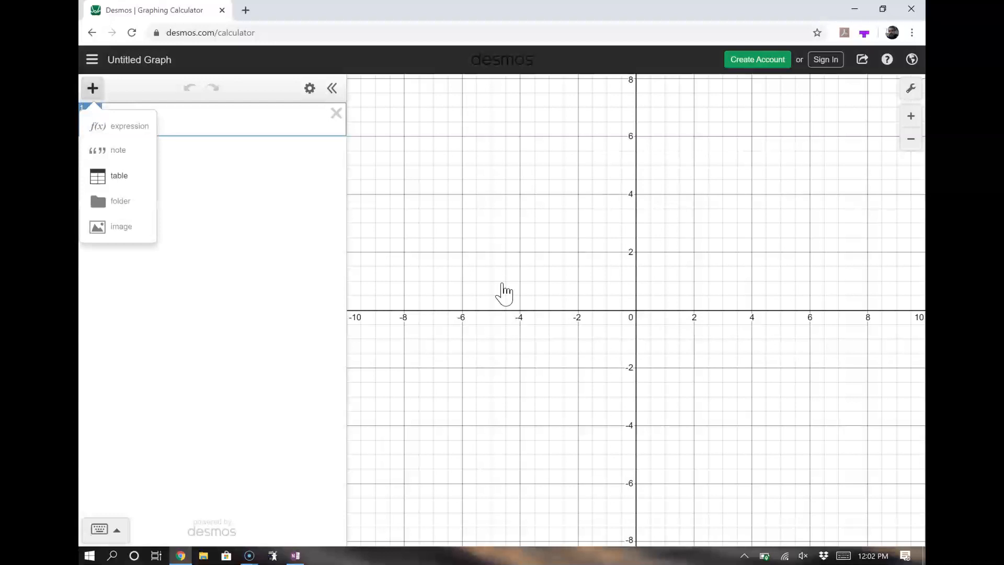
click(109, 176)
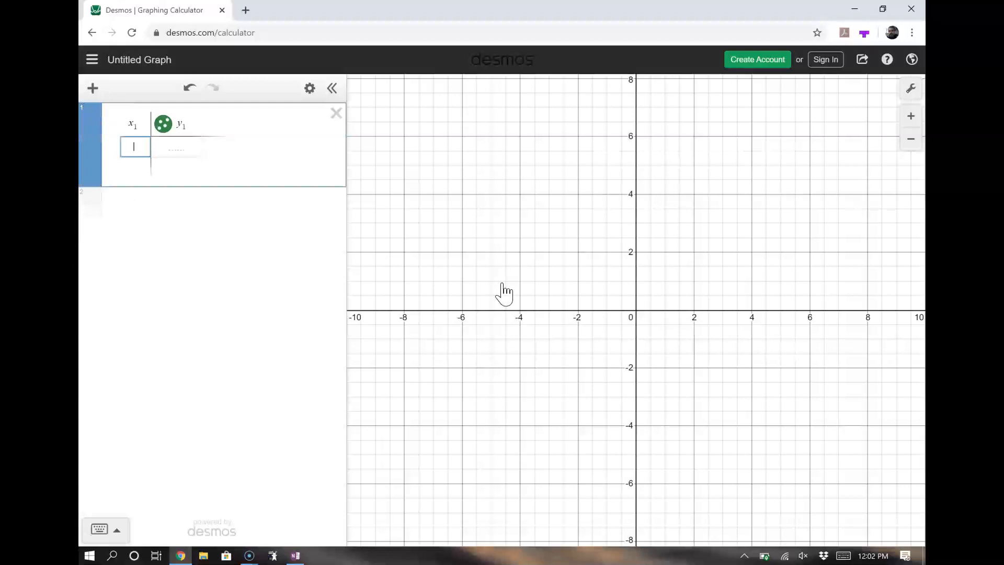
key(BackSpace)
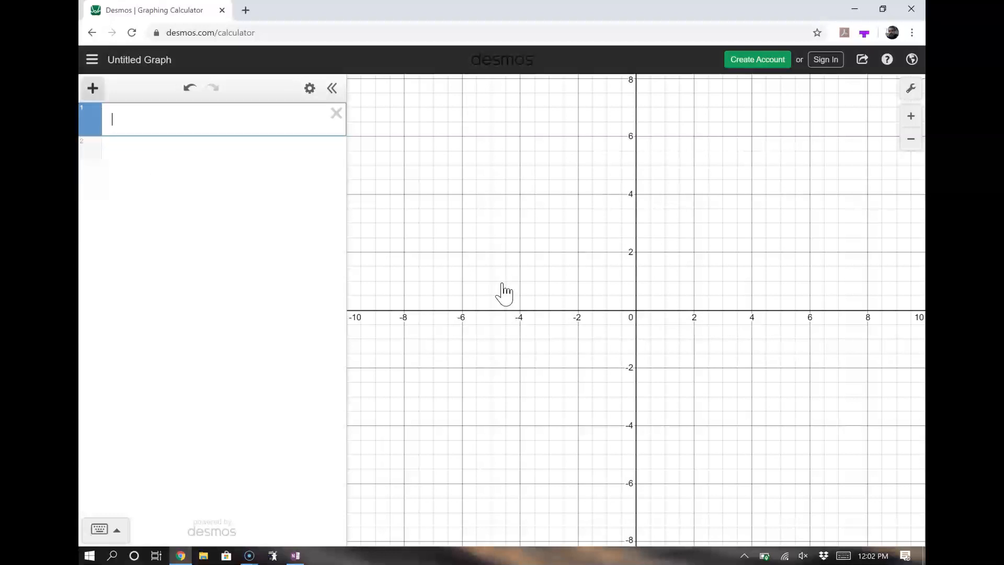
- Insert a table and enter the data values 6, 13, 12, 9 and 10 in its x₁ column
click(93, 88)
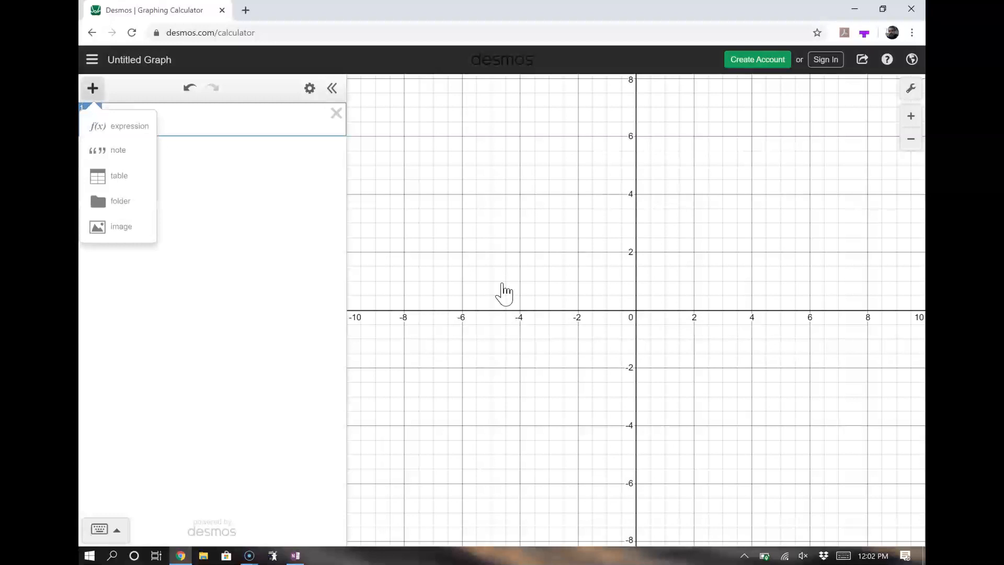
click(118, 175)
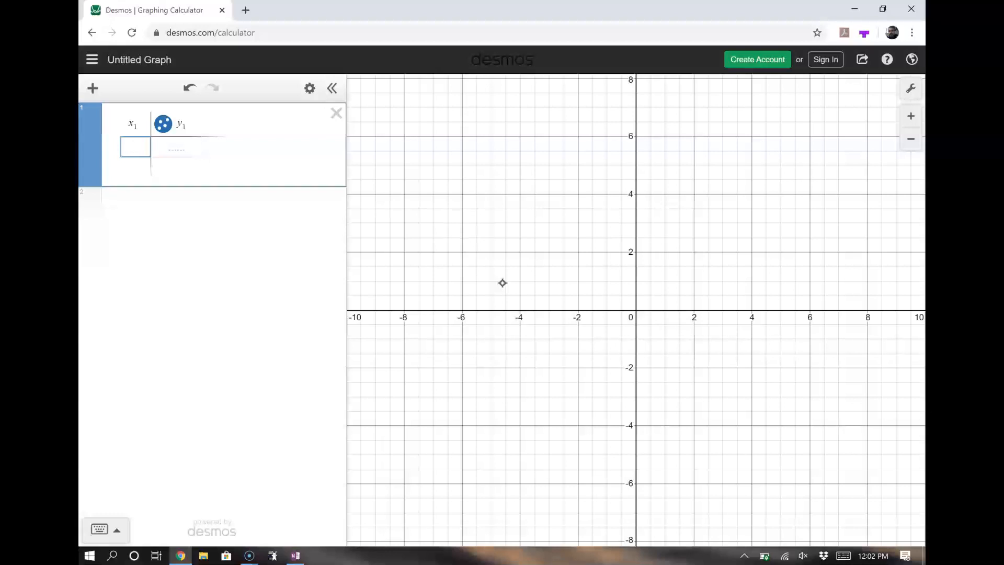
text(6)
key(Return)
text(13)
key(Return)
text(12)
key(Return)
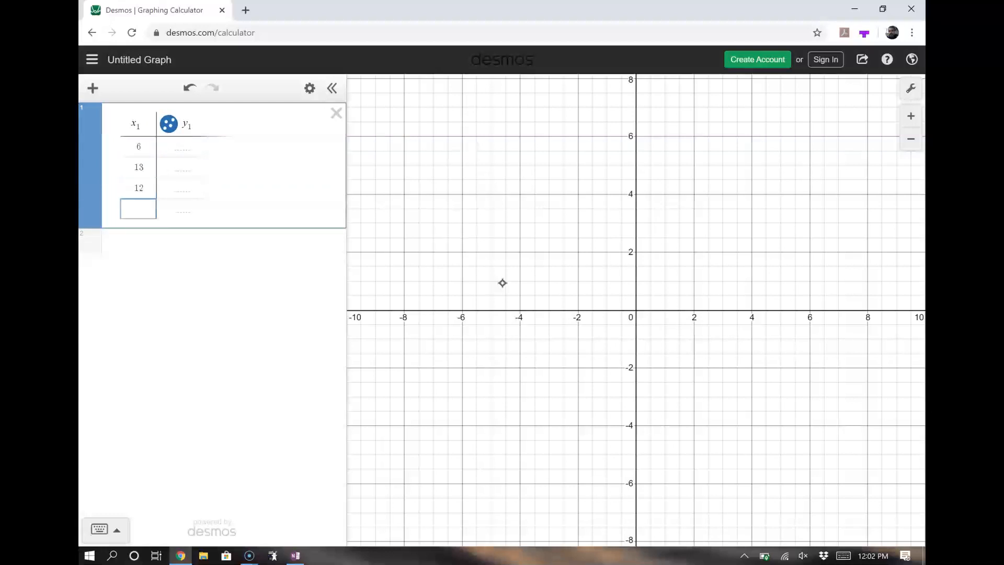
text(9)
key(Return)
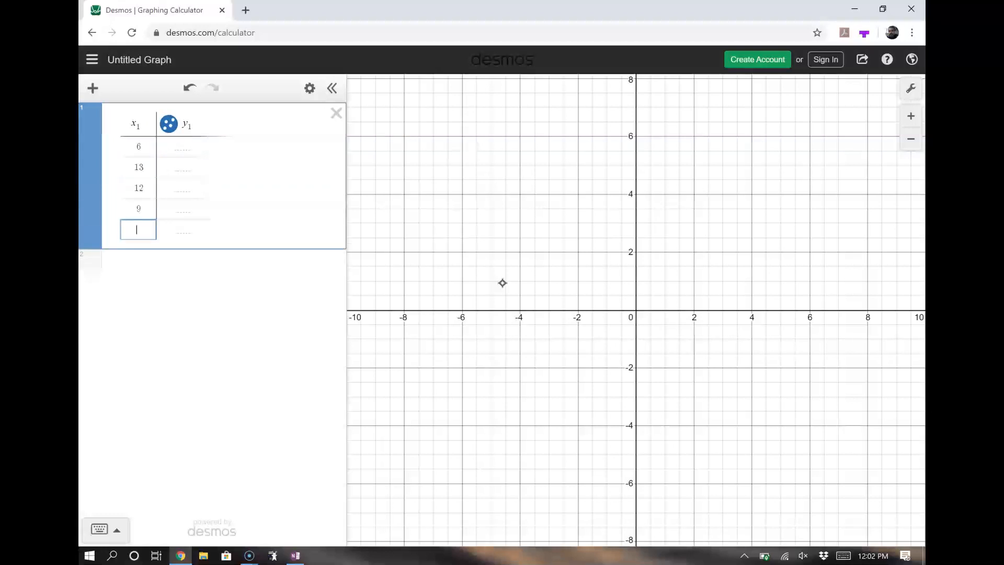
text(10)
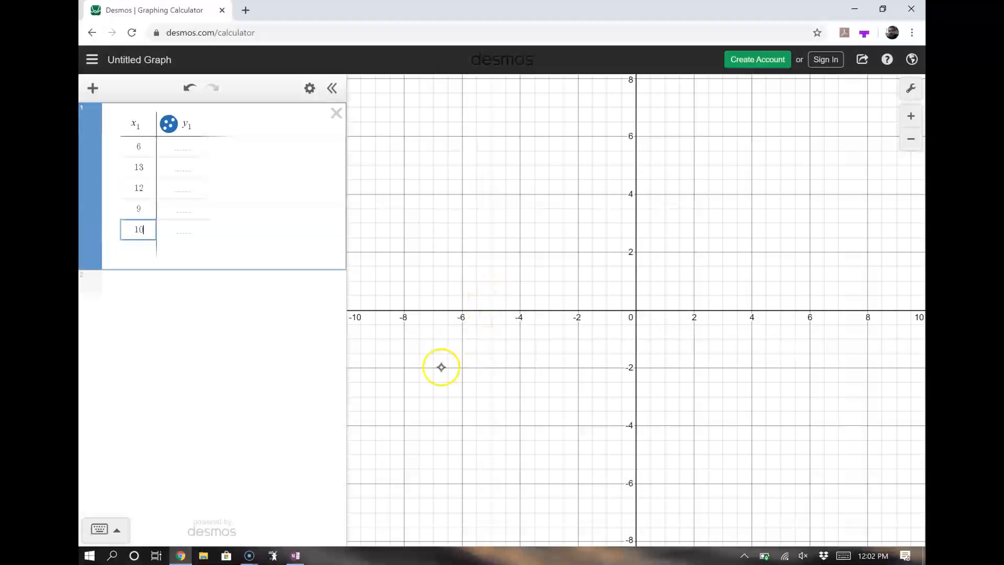
- Calculate the mean of the table data with the expression mean(x₁) below the table, using the statistics functions
click(133, 287)
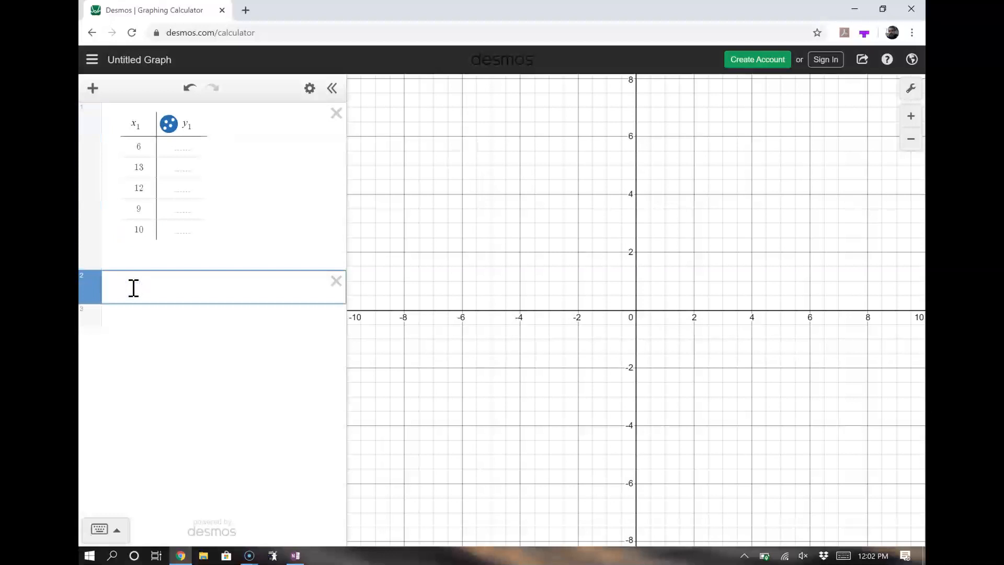
click(153, 418)
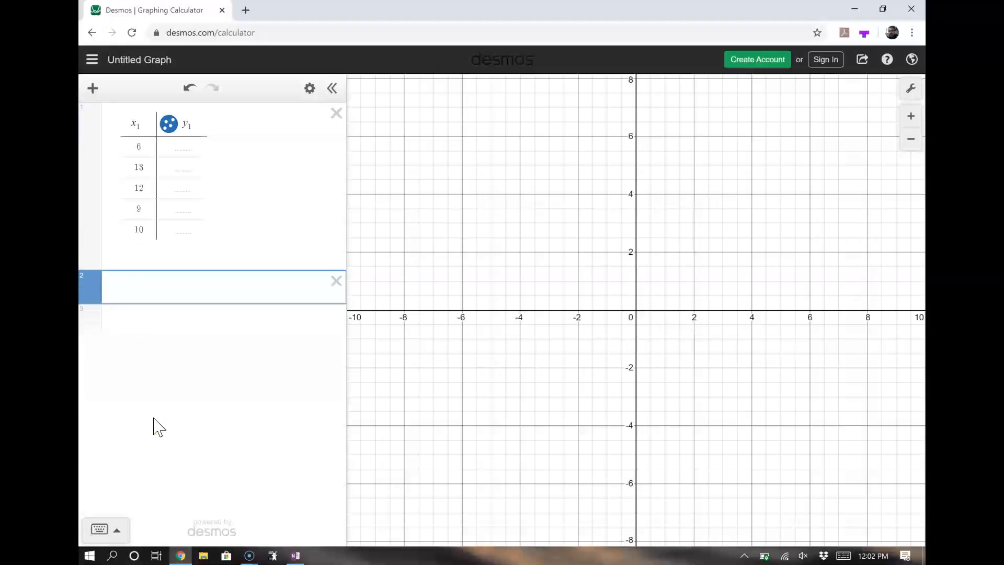
click(146, 490)
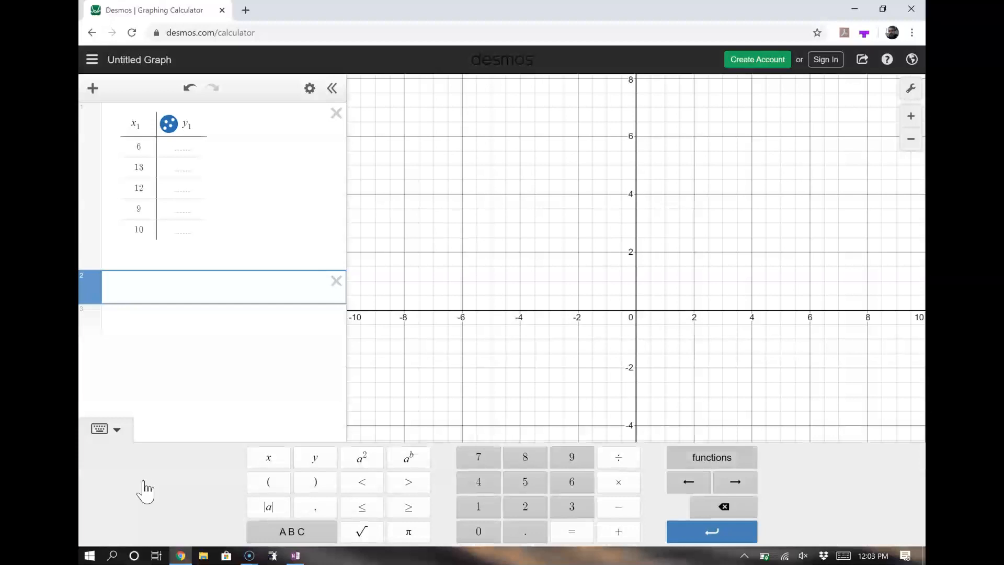
click(715, 459)
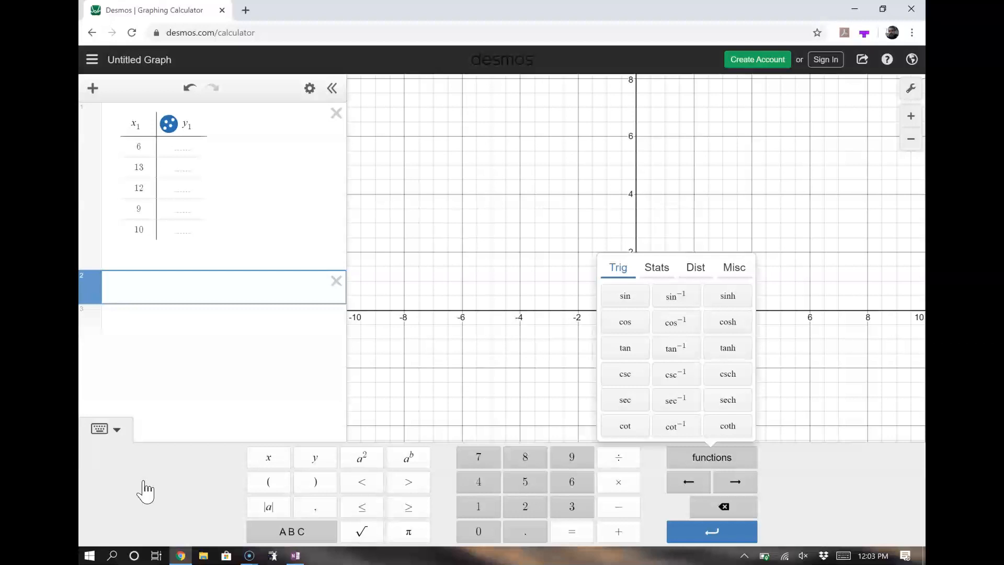
click(656, 267)
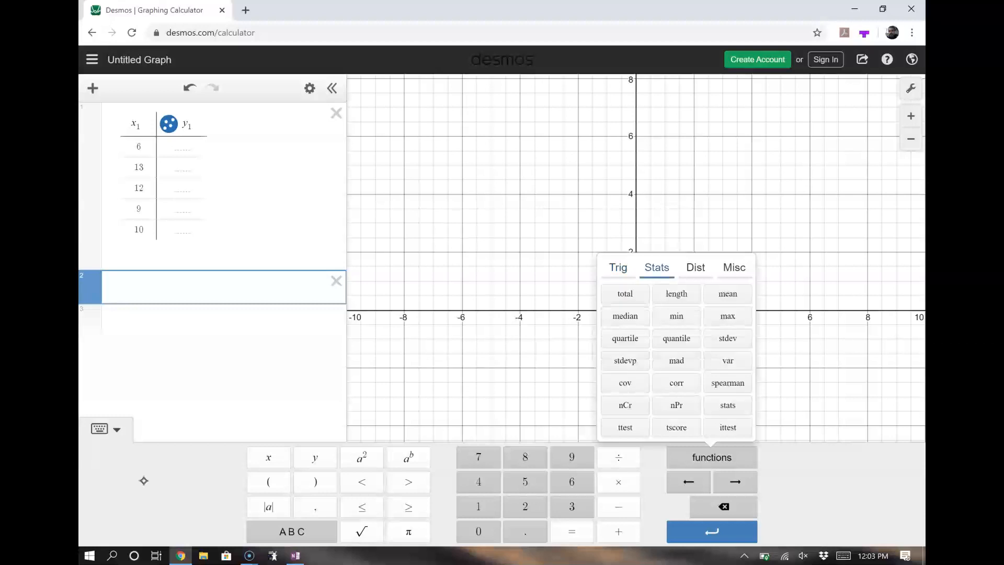
click(727, 293)
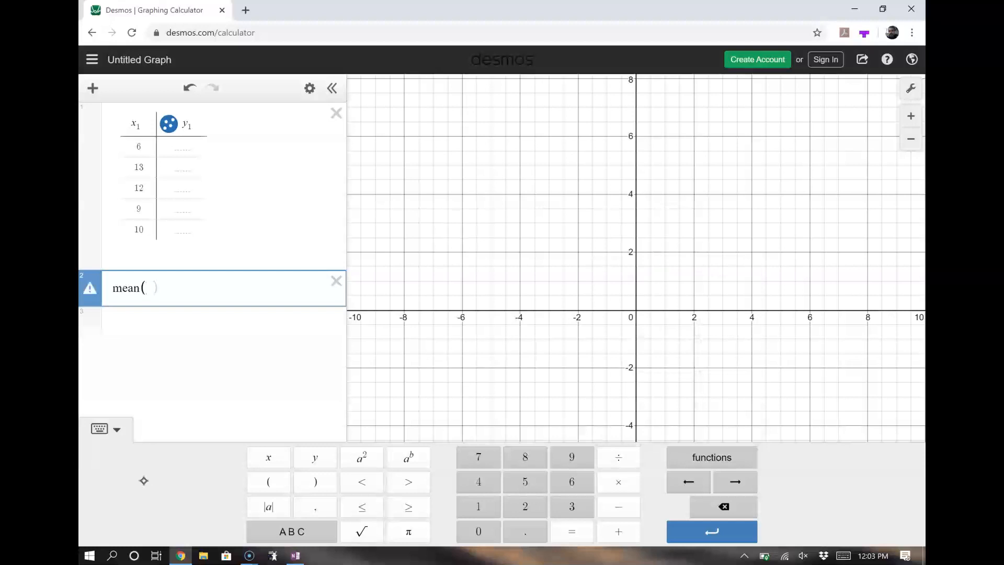
text(x1)
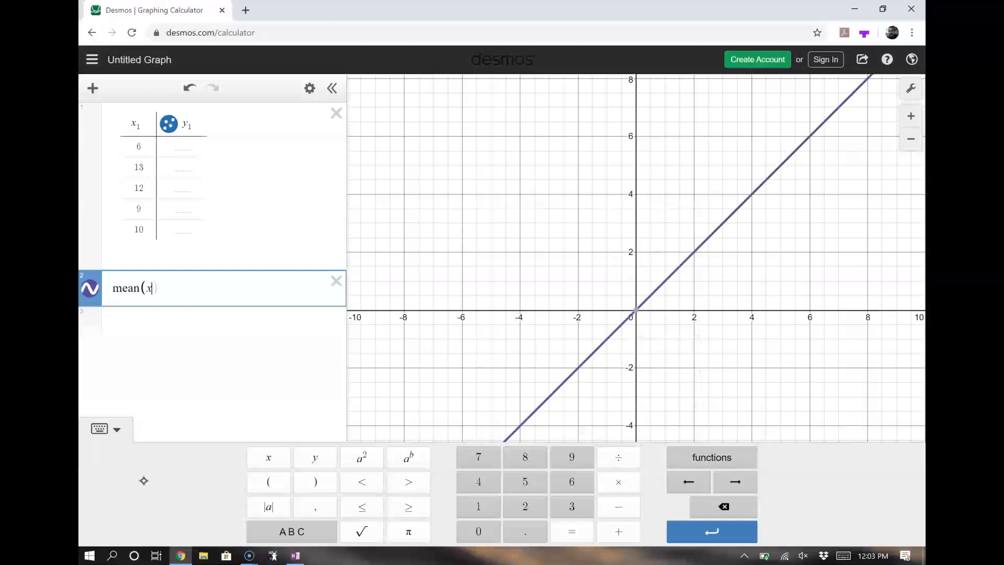
text())
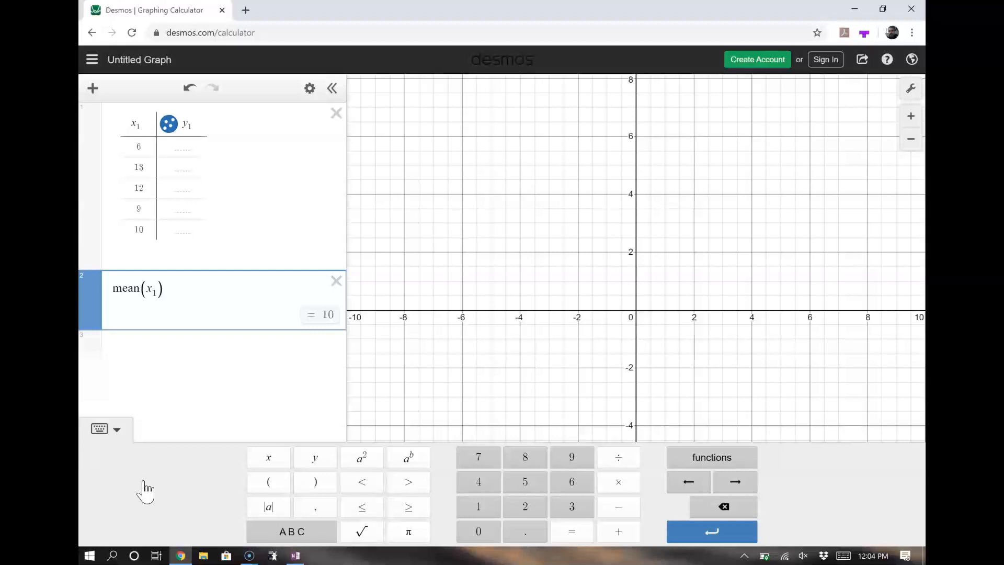
key(Return)
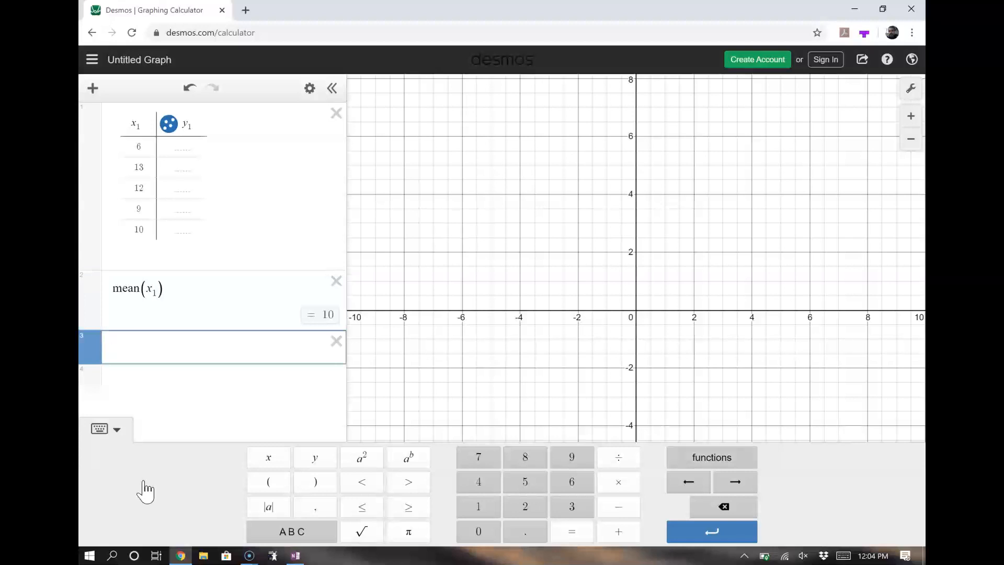
- Calculate the median of the table data with the expression median(x₁) in the line below the mean
click(711, 457)
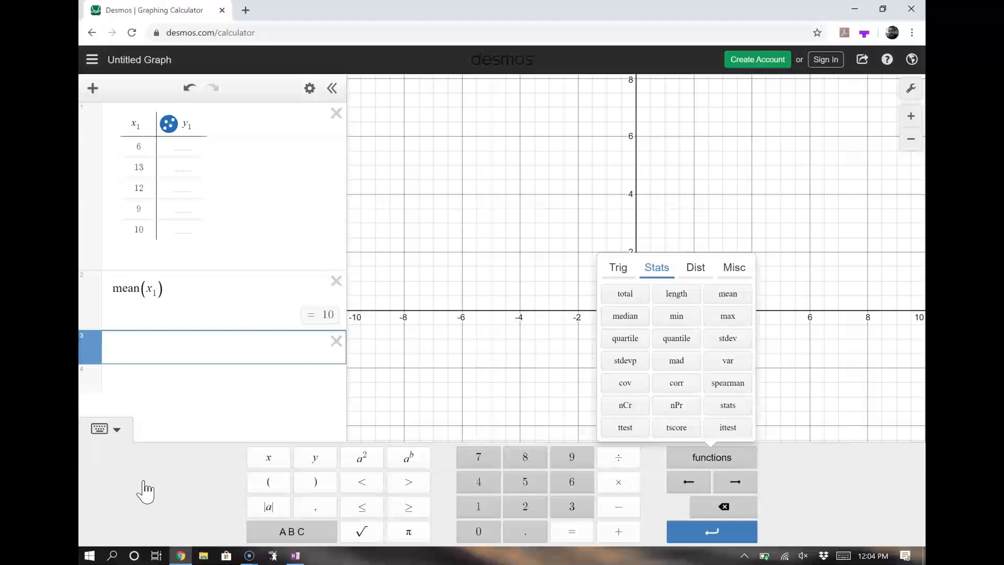
click(625, 316)
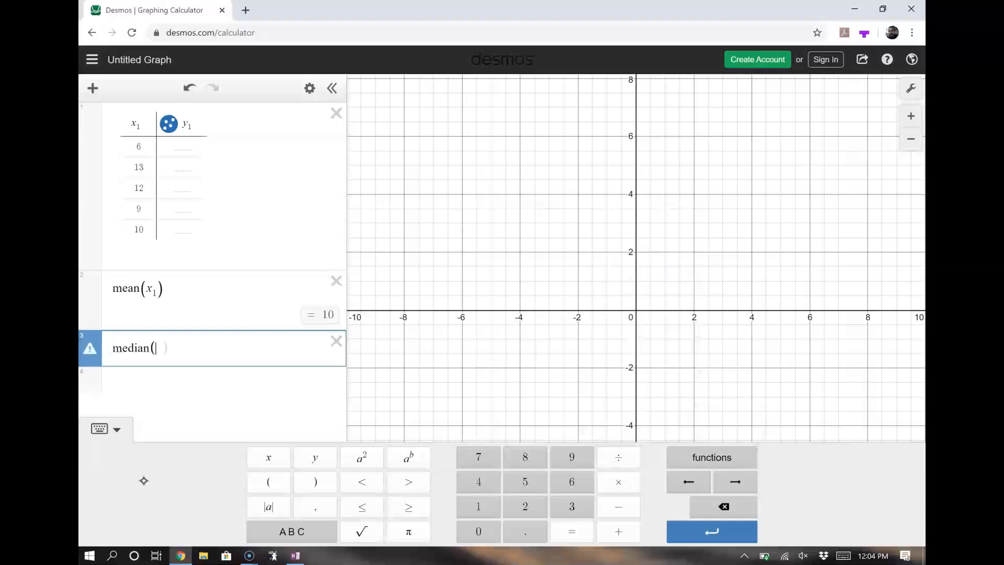
text(x1))
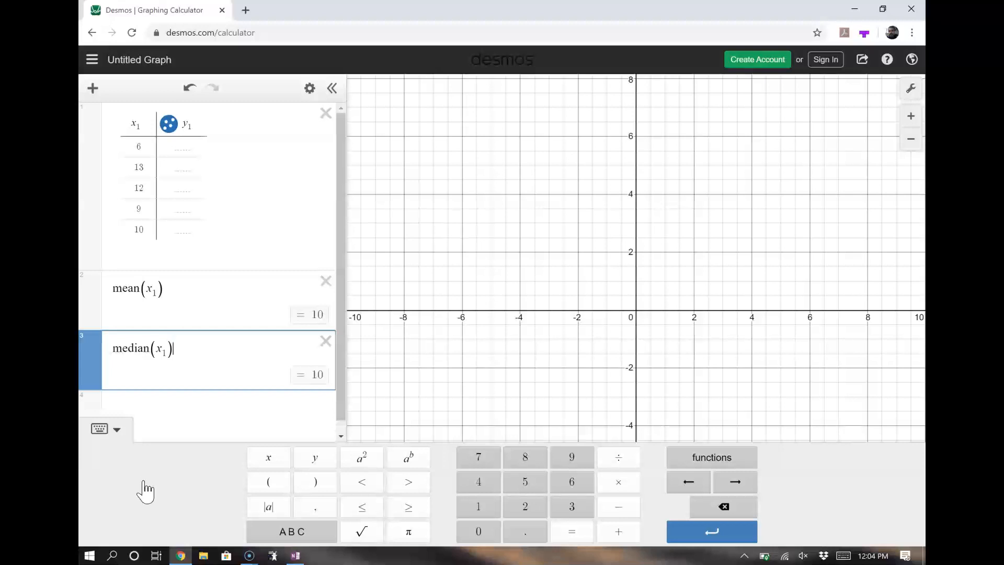
key(Return)
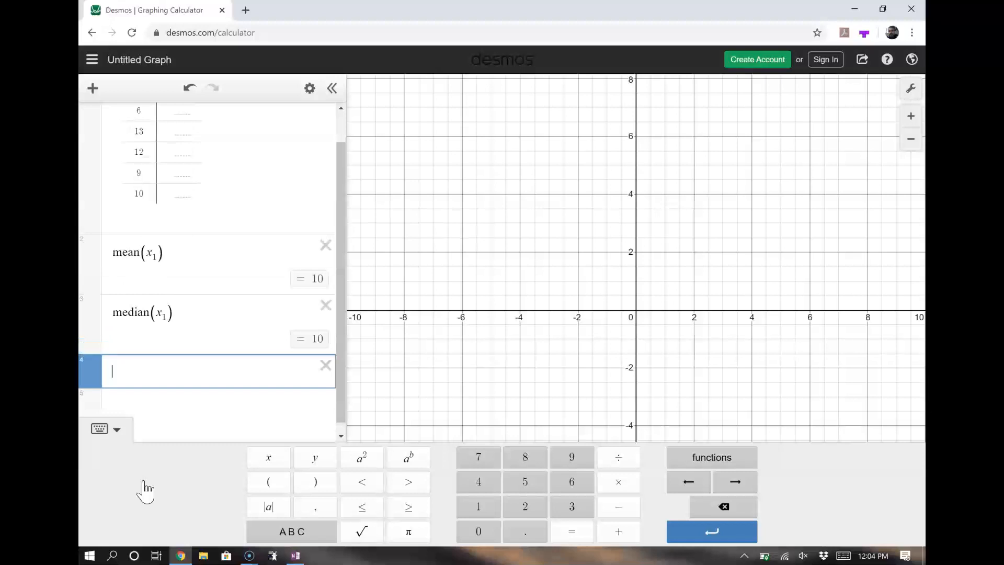
click(711, 457)
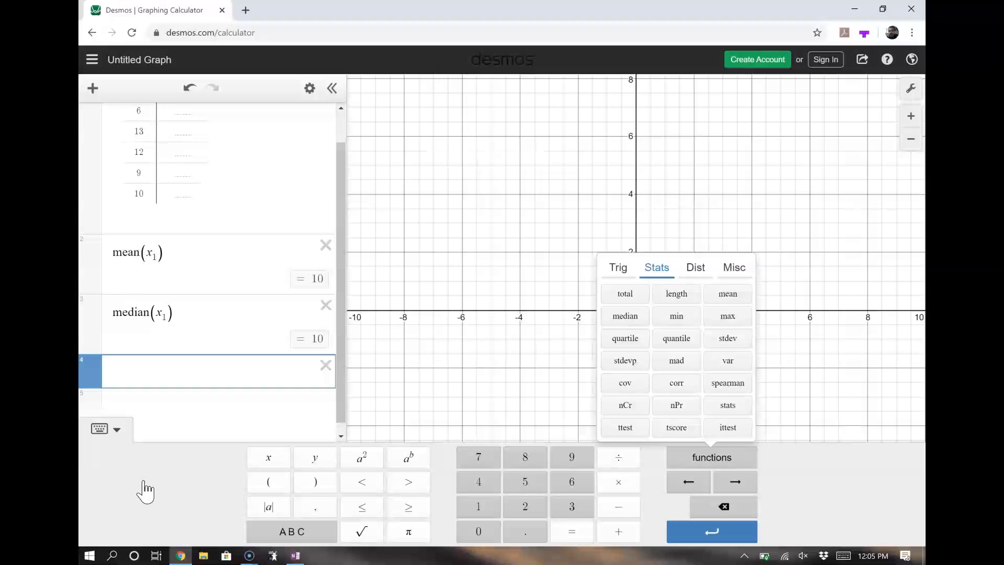
text(var()
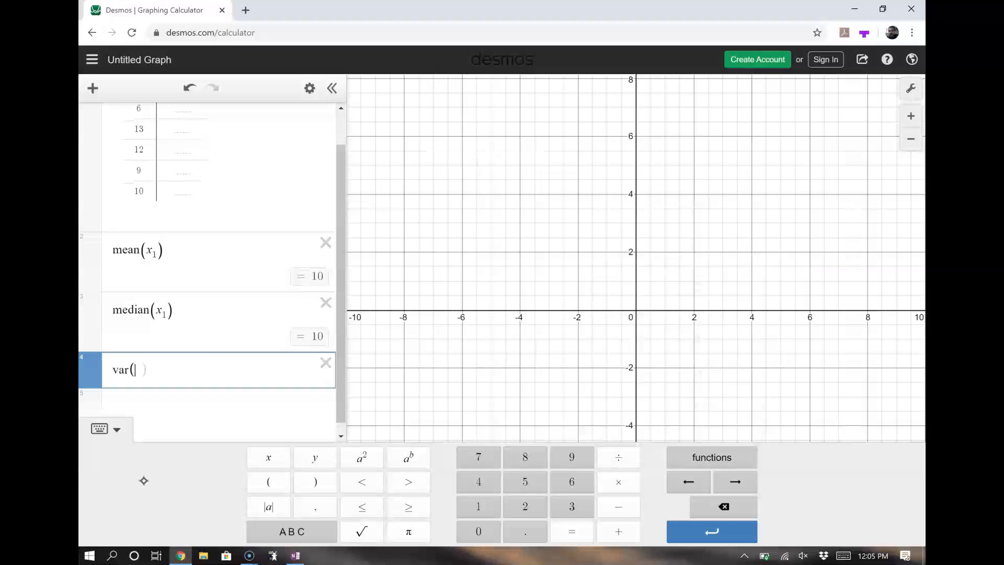
text(x1))
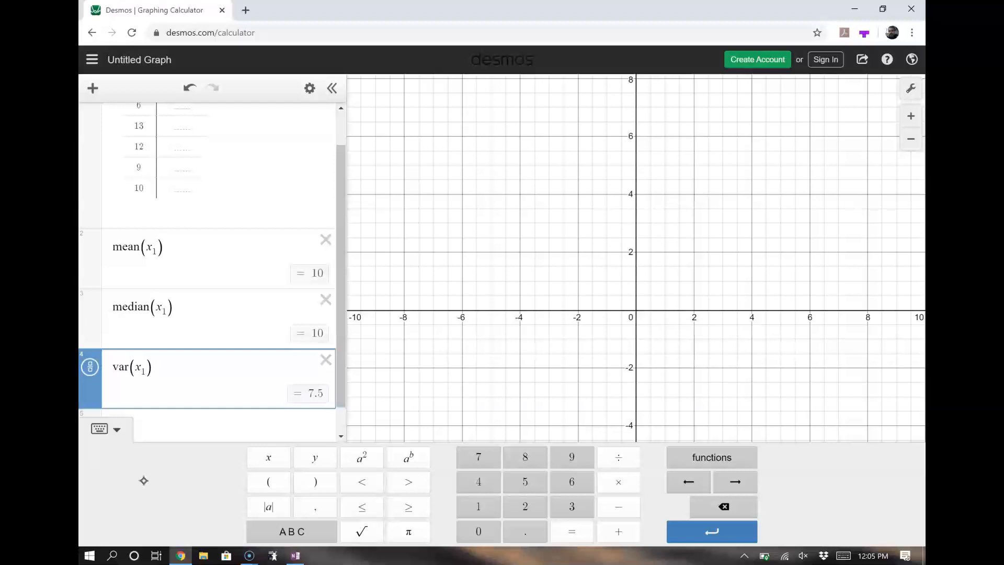
key(BackSpace)
key(BackSpace)
key(BackSpace)
key(BackSpace)
key(BackSpace)
key(BackSpace)
key(BackSpace)
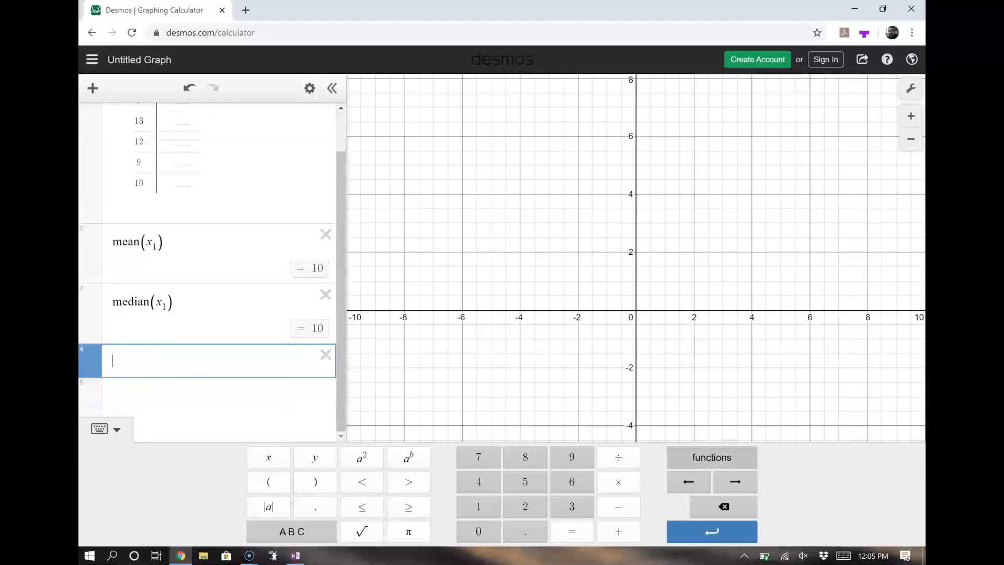
- Calculate the variance of the table data with the expression var(x₁) in the line below the median
click(711, 457)
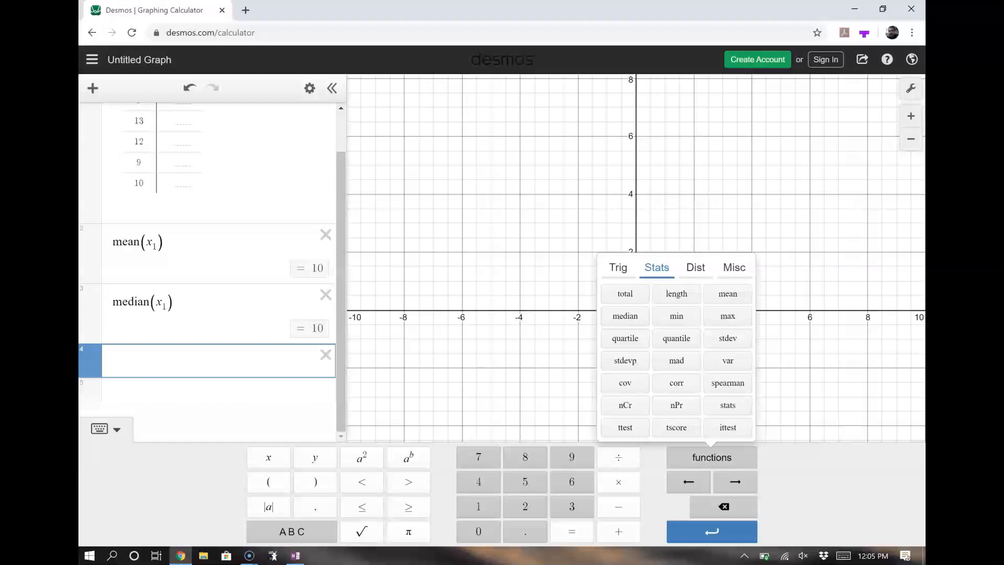
click(727, 360)
text(x1))
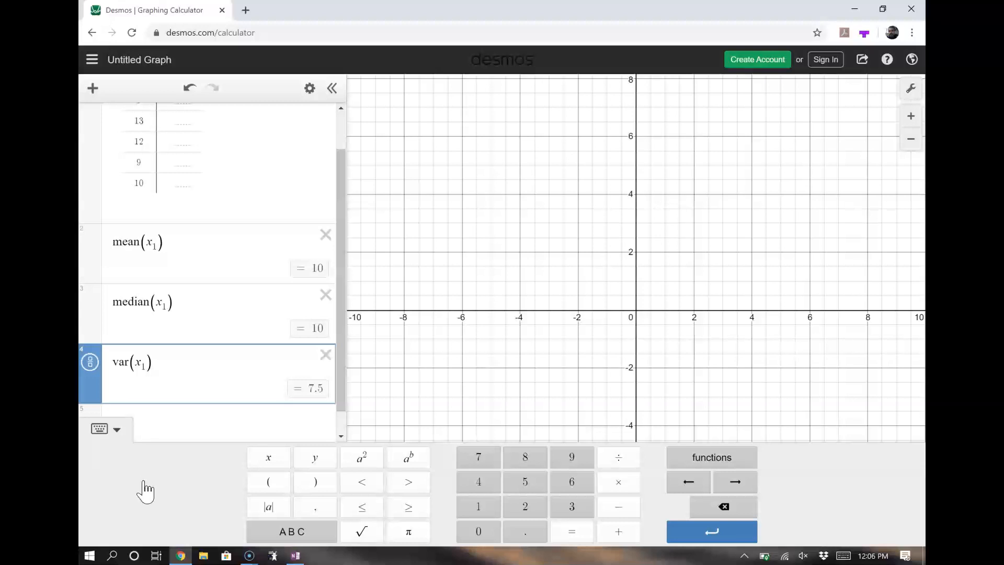
key(Return)
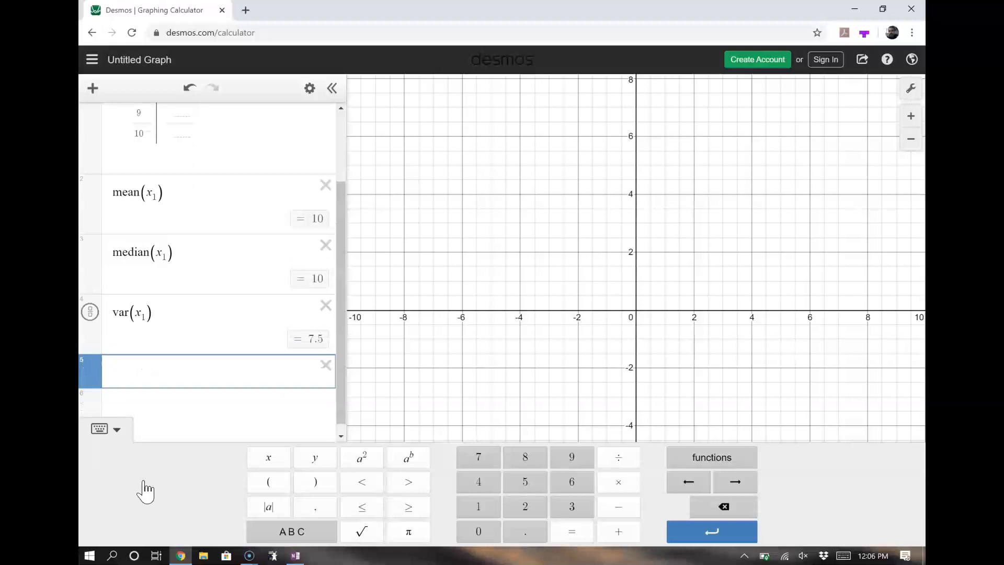
- Calculate the sample standard deviation of the table data with the expression stdev(x₁) below the variance
click(711, 457)
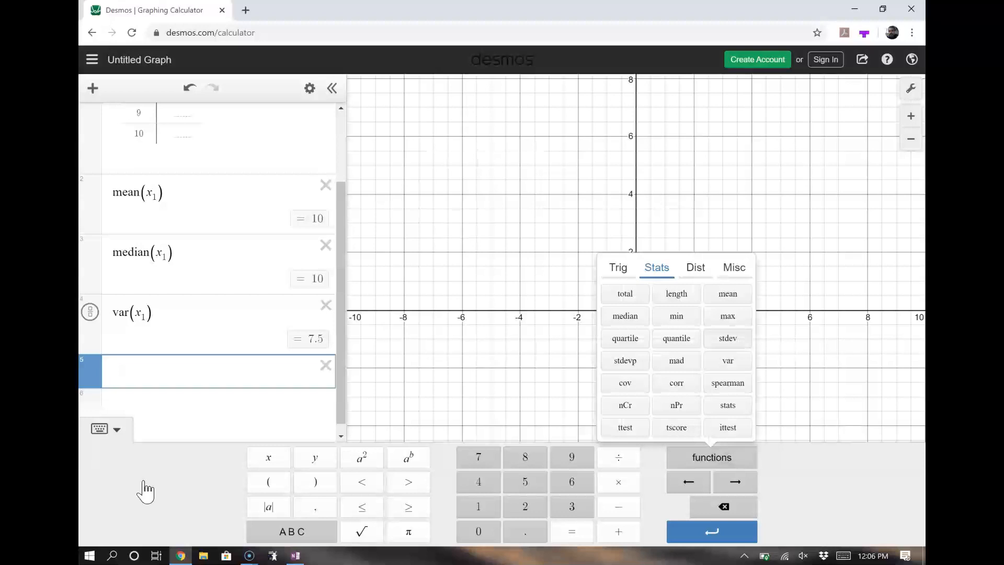
text(stdev(x_1)
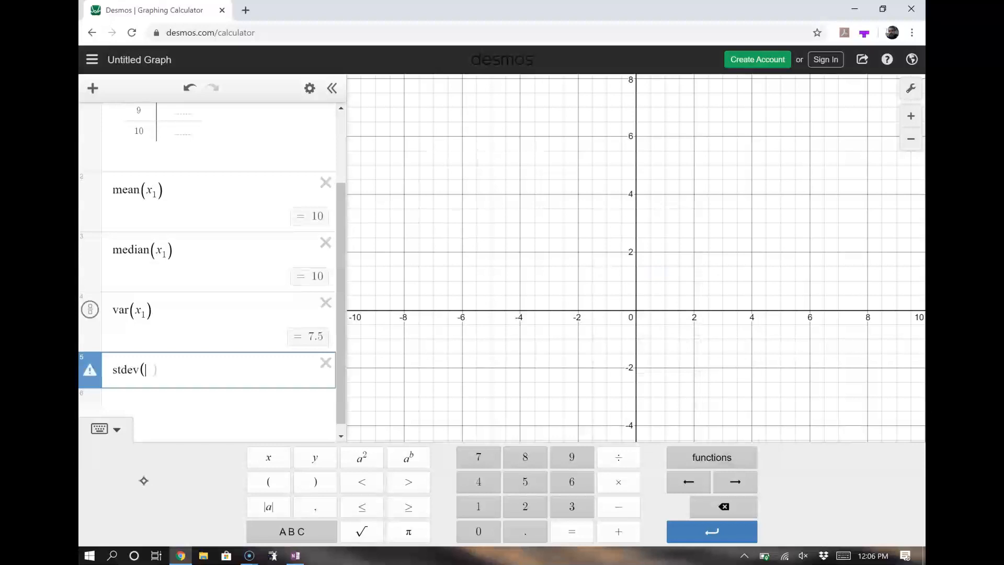
text())
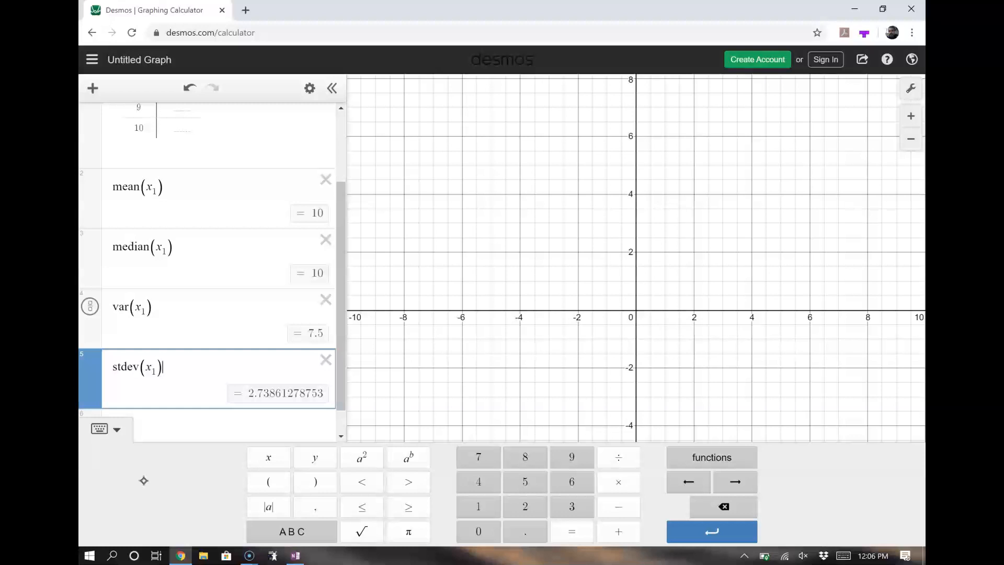
- Calculate the population standard deviation of the table data with the expression stdevp(x₁) in the line below stdev(x₁)
key(Return)
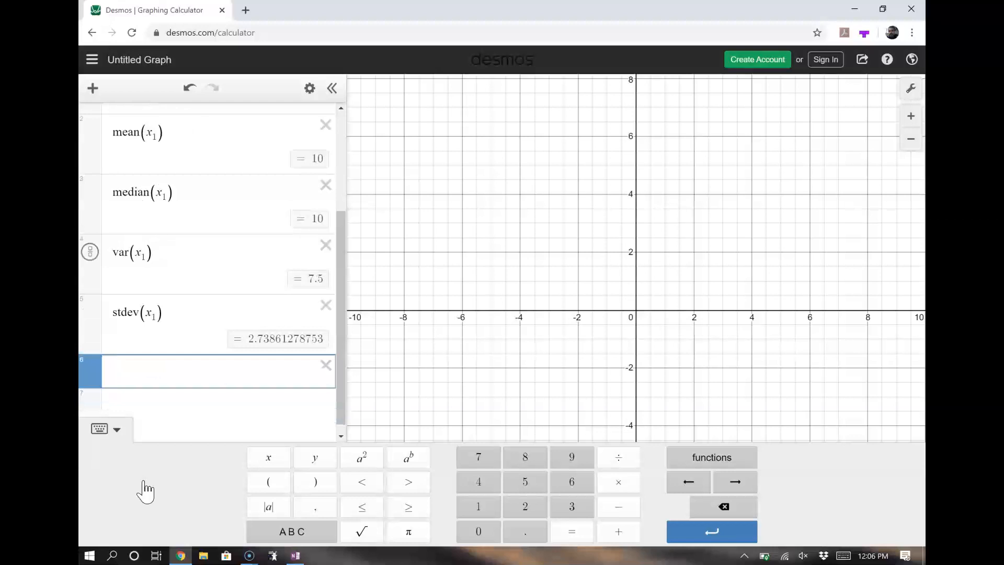
click(711, 458)
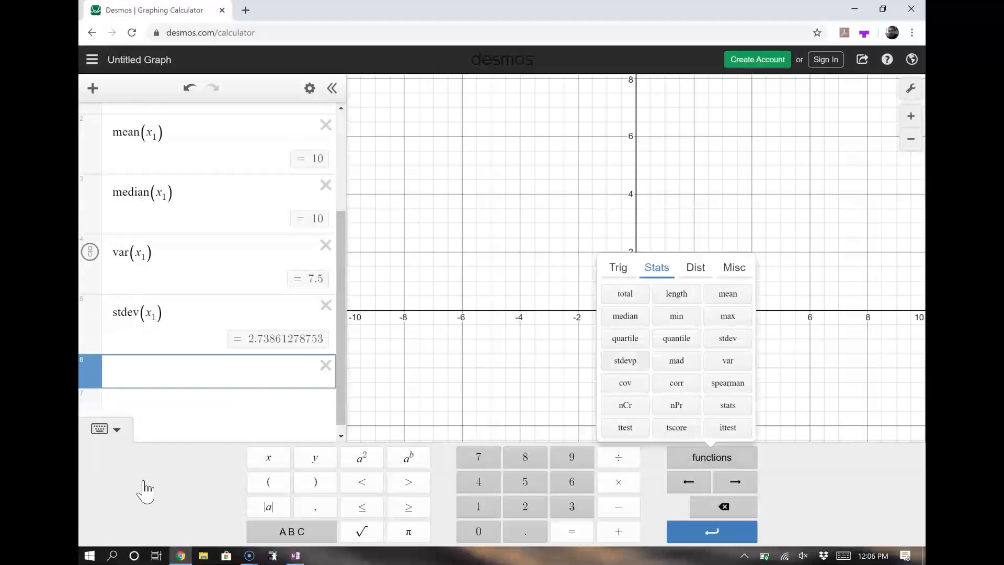
click(624, 360)
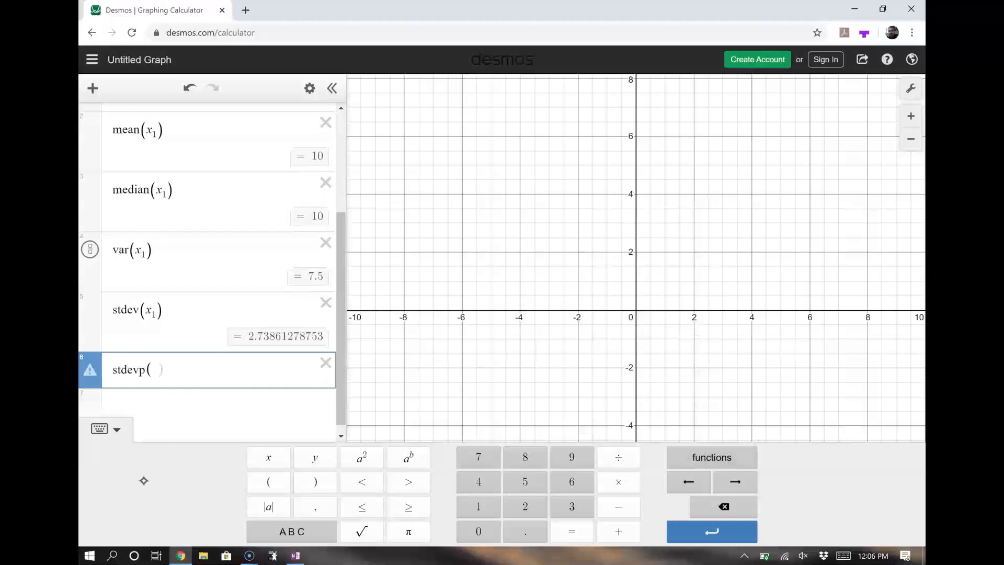
text(x1)
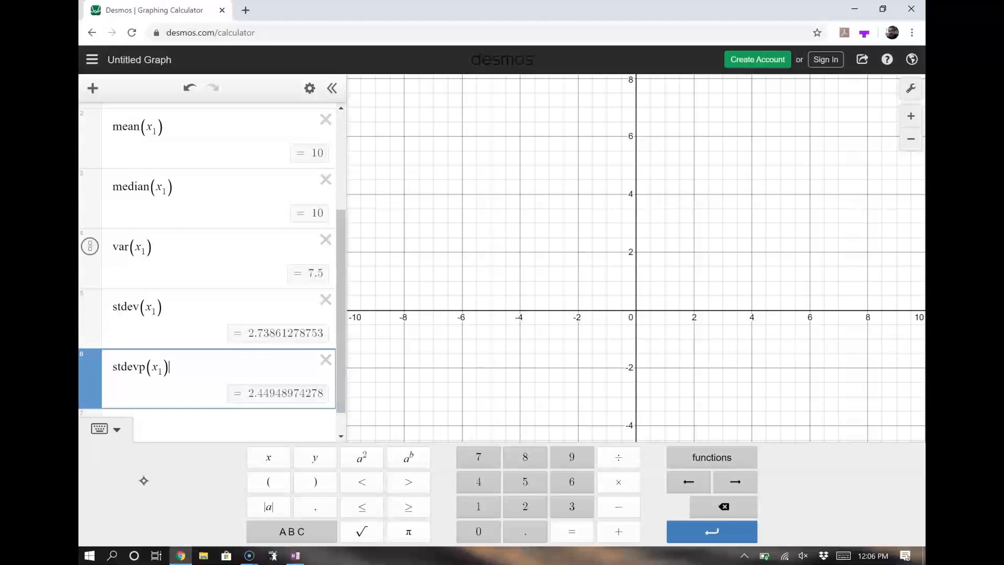
- Delete the stdev(x₁) and var(x₁) expressions, keeping the population standard deviation
click(330, 301)
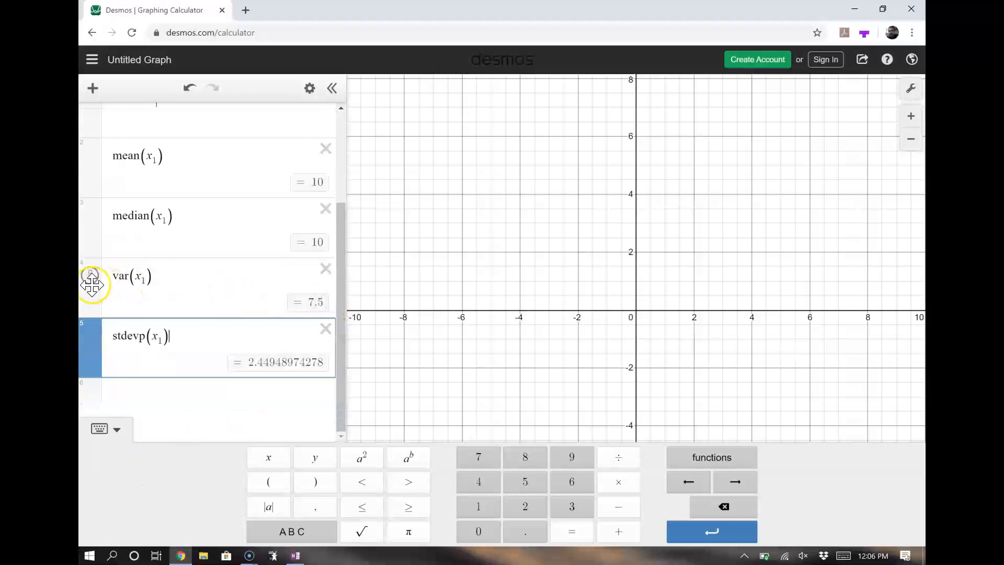
click(326, 270)
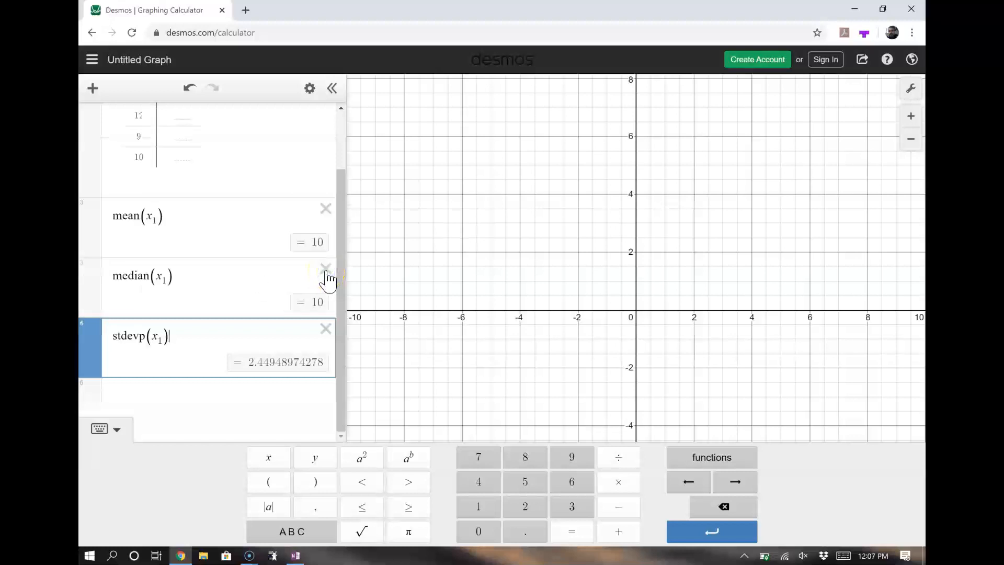
- Square the shortened population standard deviation as 2.4494² in the empty line below stdevp(x₁)
click(158, 392)
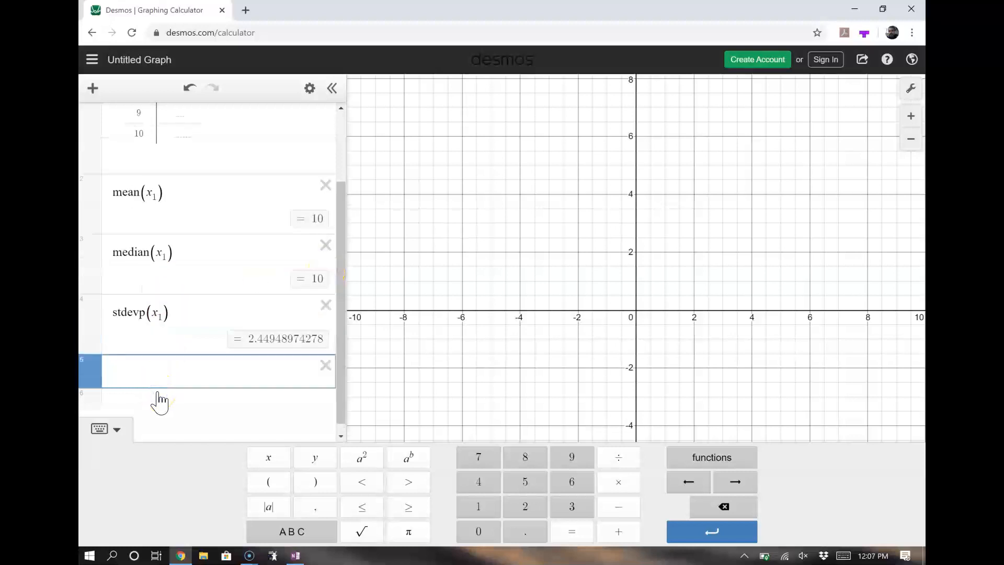
text(2.4494)
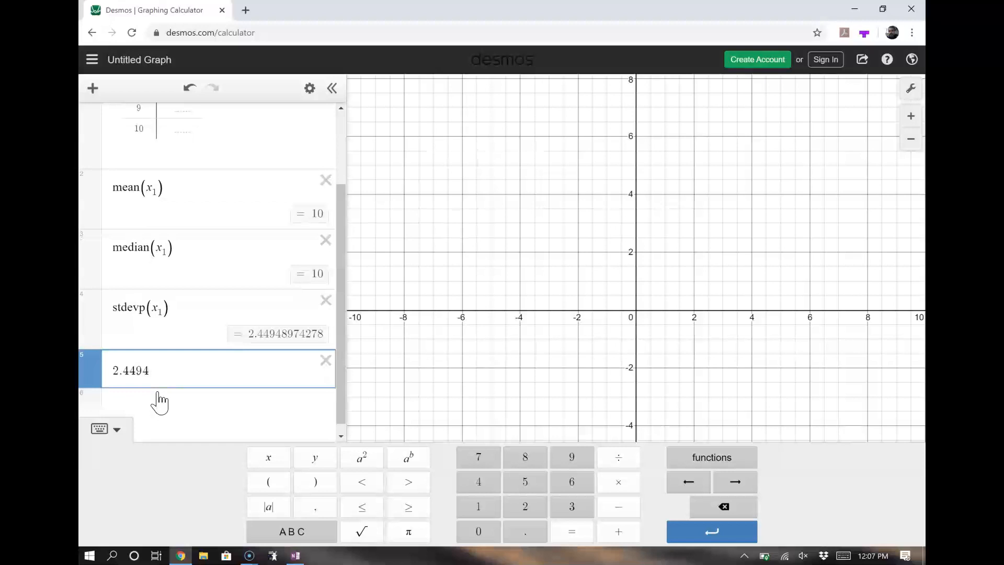
text(^2)
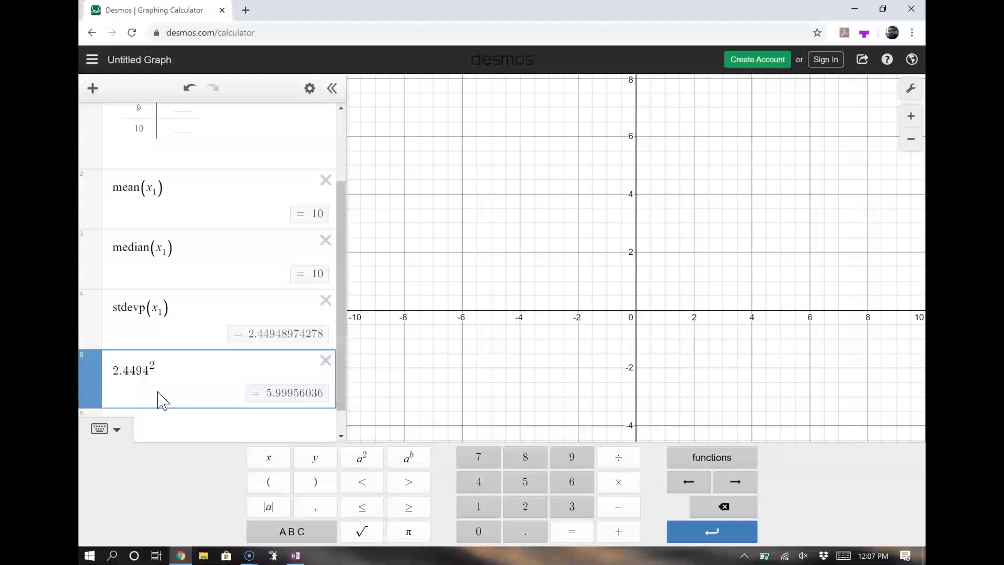
- Replace the 2.4494² expression with [stdevp(x₁)]², using the statistics functions
key(BackSpace)
key(BackSpace)
key(BackSpace)
key(BackSpace)
key(BackSpace)
key(BackSpace)
key(BackSpace)
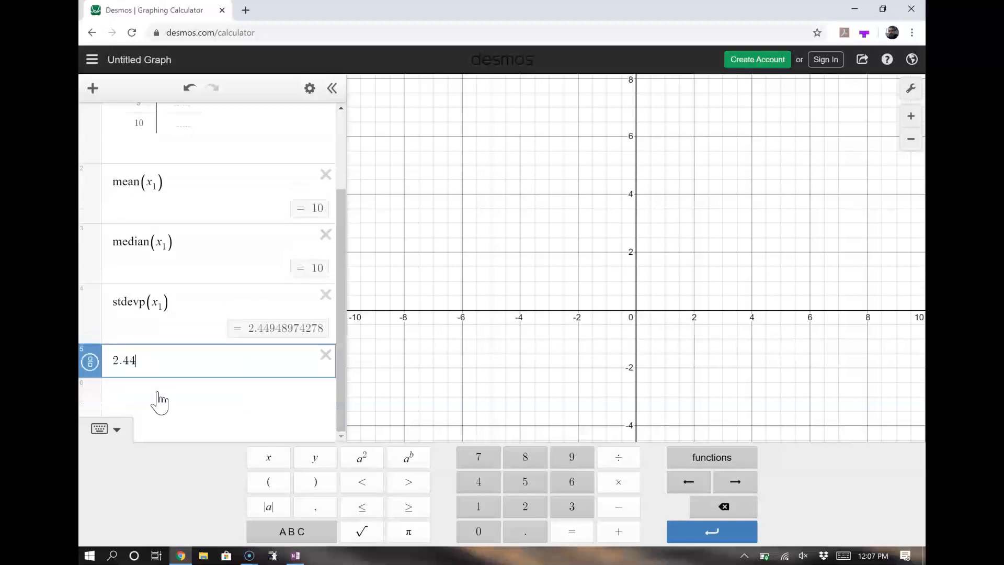
key(BackSpace)
text([)
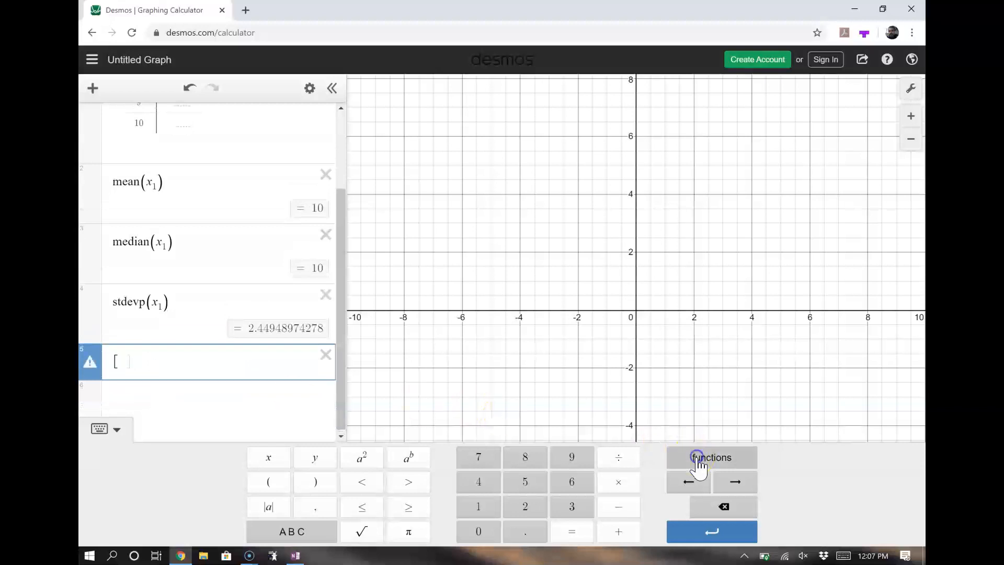
click(697, 457)
click(620, 361)
text(x1)]^2)
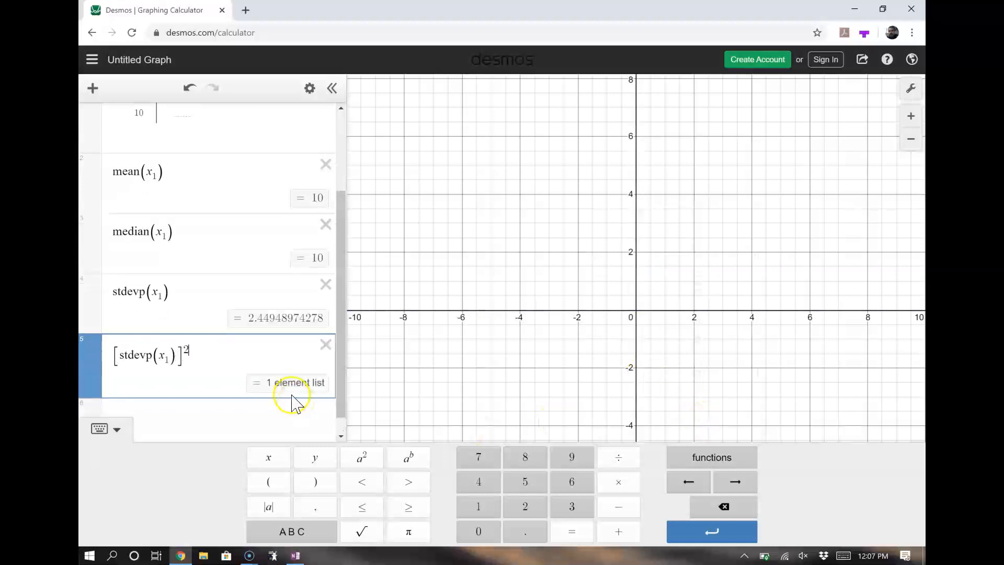
- Replace the squared bracket expression with 2.44948974278² to calculate the population variance
click(270, 386)
click(265, 469)
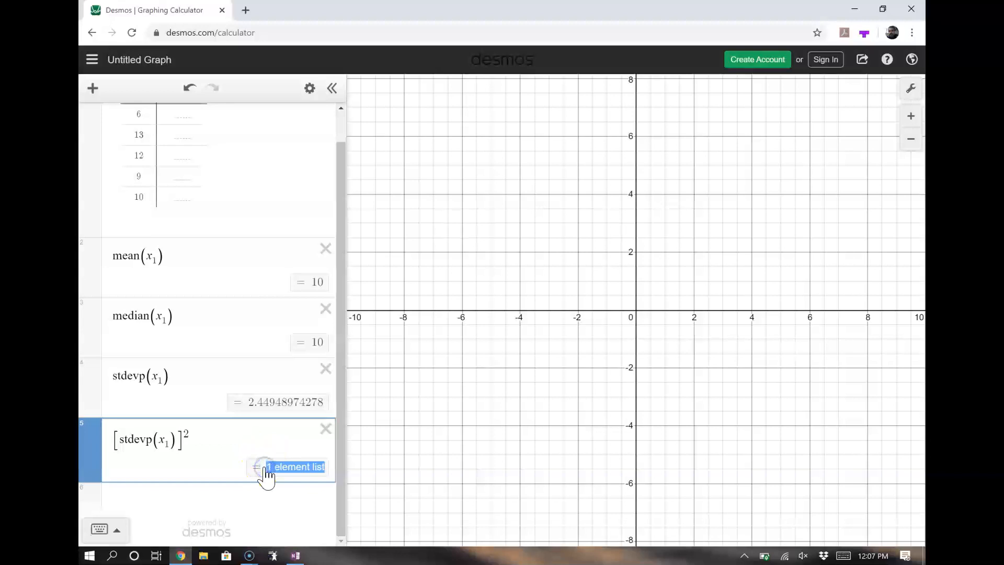
click(175, 445)
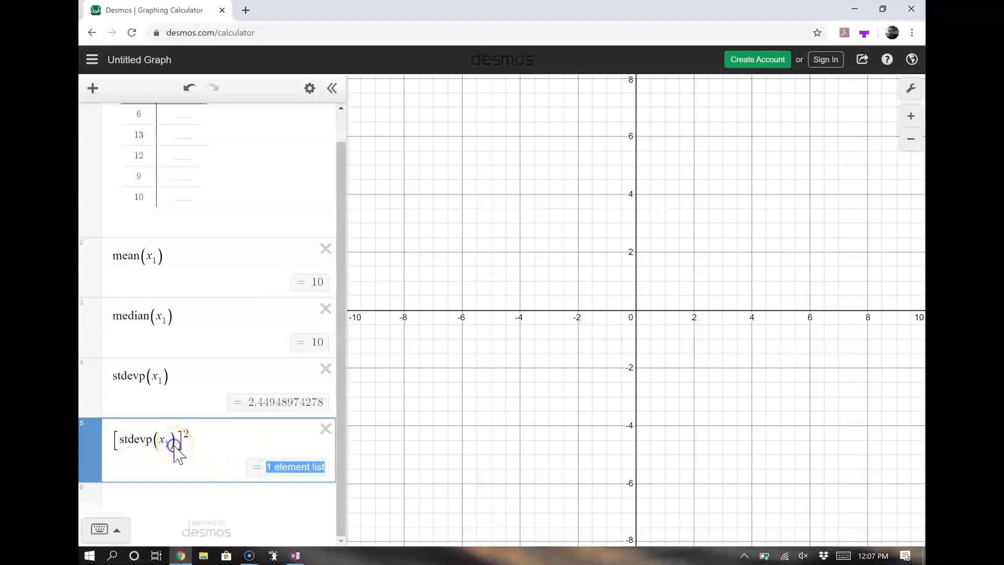
click(199, 346)
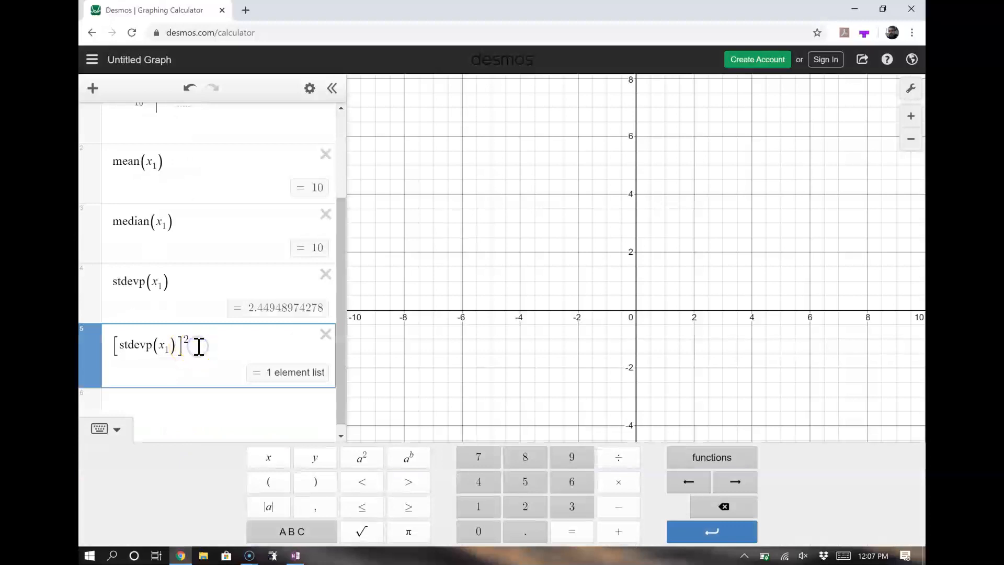
key(BackSpace)
key(BackSpace)
key(BackSpace)
key(BackSpace)
key(BackSpace)
key(BackSpace)
key(BackSpace)
key(BackSpace)
key(BackSpace)
key(BackSpace)
key(BackSpace)
key(BackSpace)
key(BackSpace)
key(BackSpace)
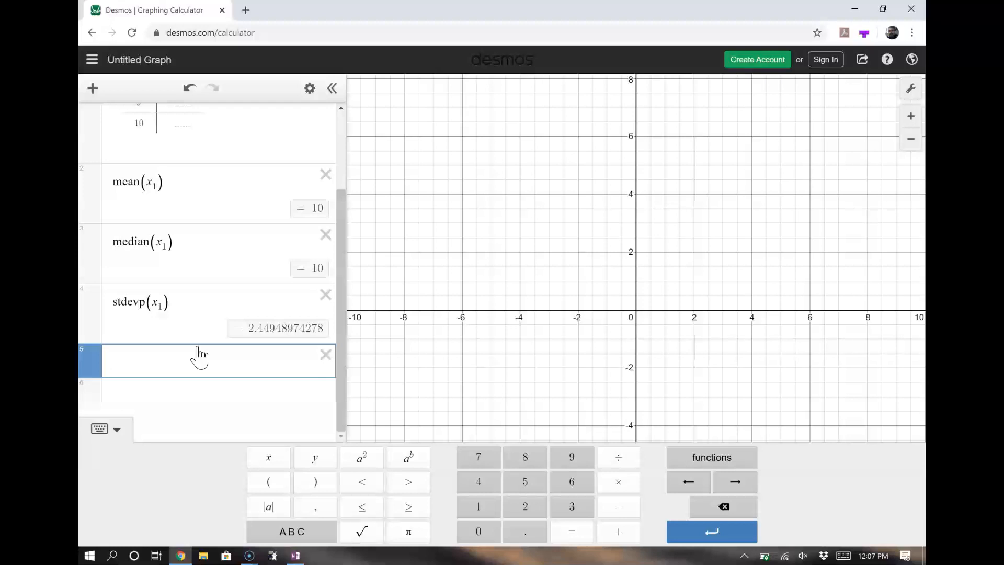
text(2.44948974278^2)
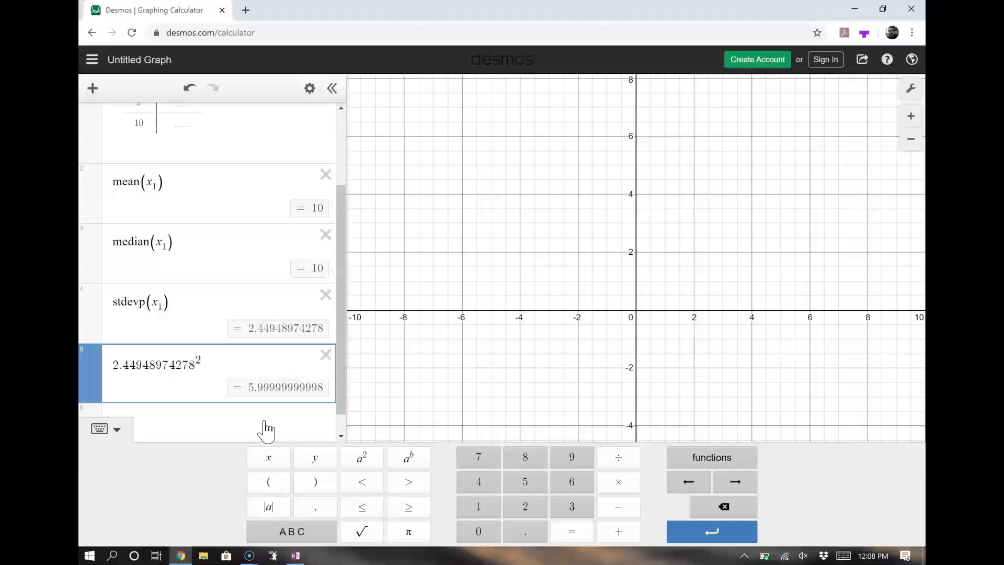
- Delete the squared value, the stdevp, mean and median expressions, and the data table to clear the expression list
click(326, 355)
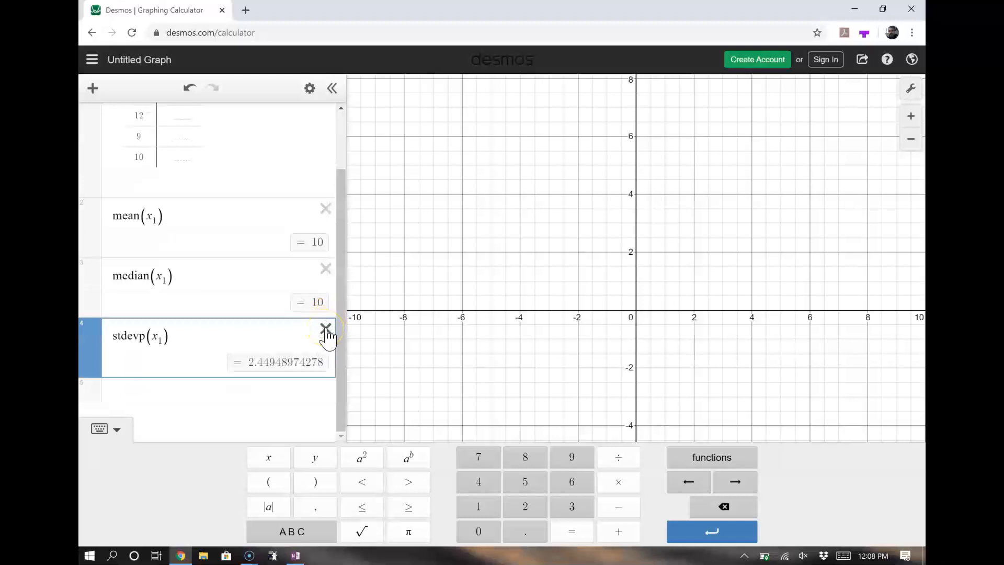
click(326, 331)
click(325, 269)
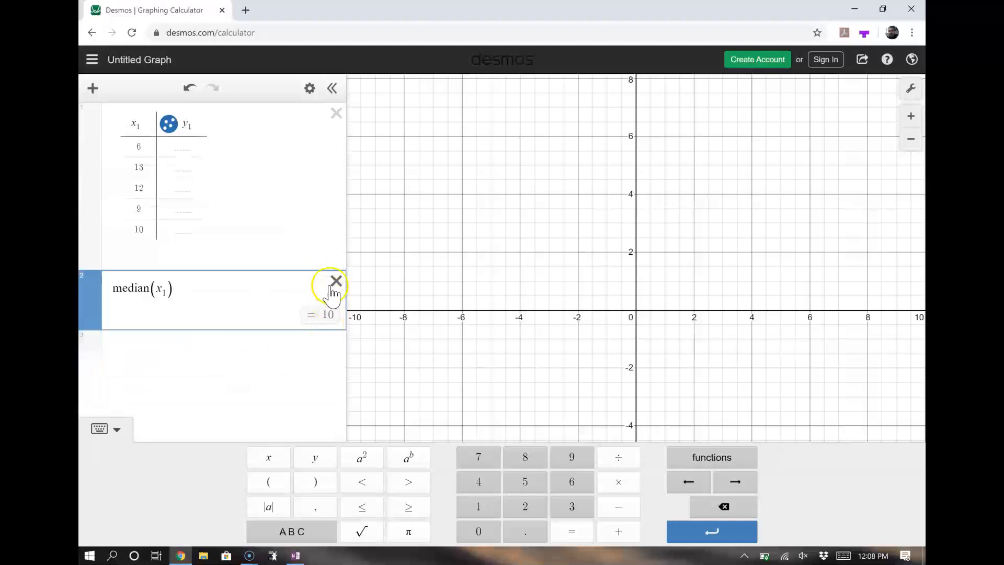
click(336, 280)
click(335, 115)
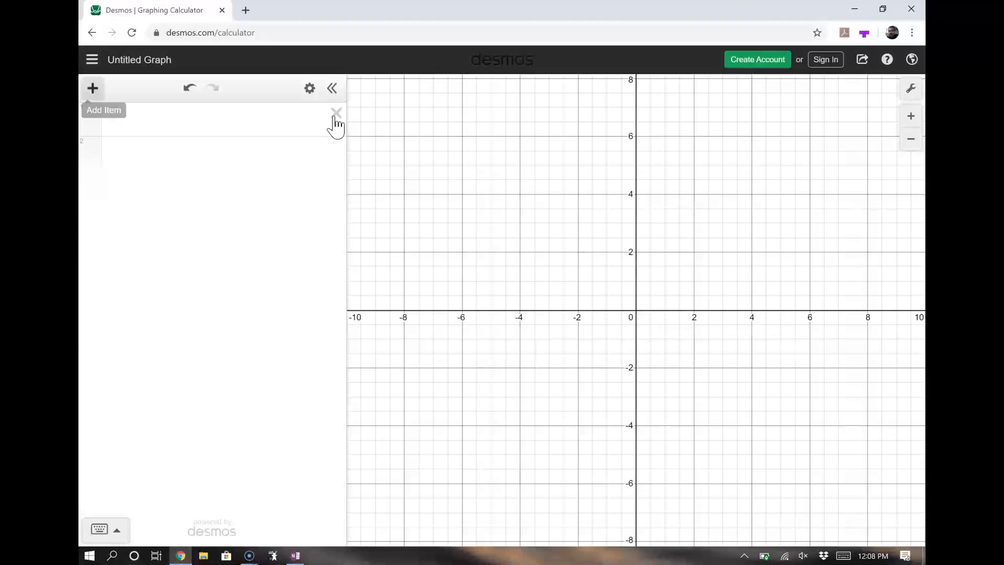
- Insert a new empty table as the first item of the expression list
key(Return)
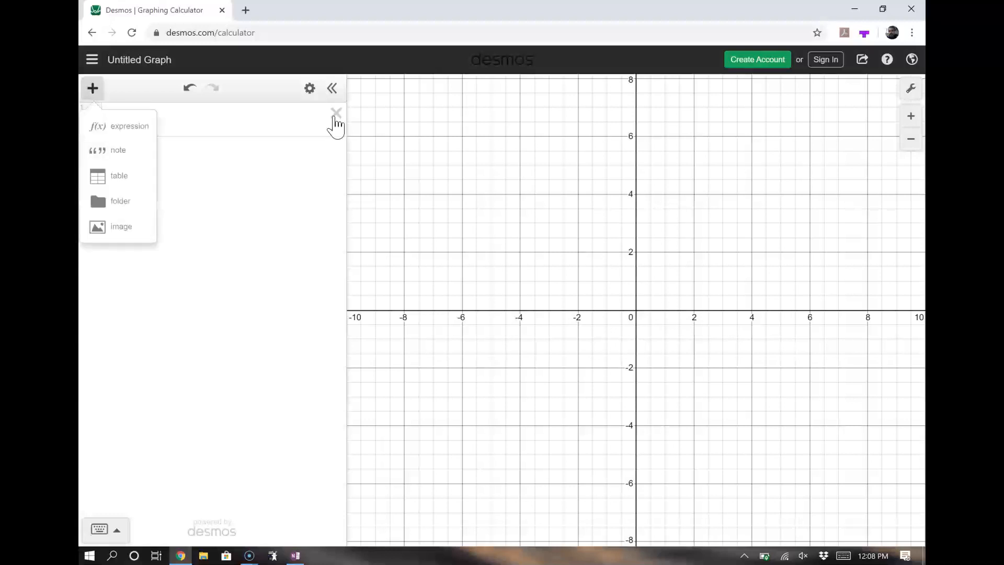
key(Down)
key(Down)
key(Return)
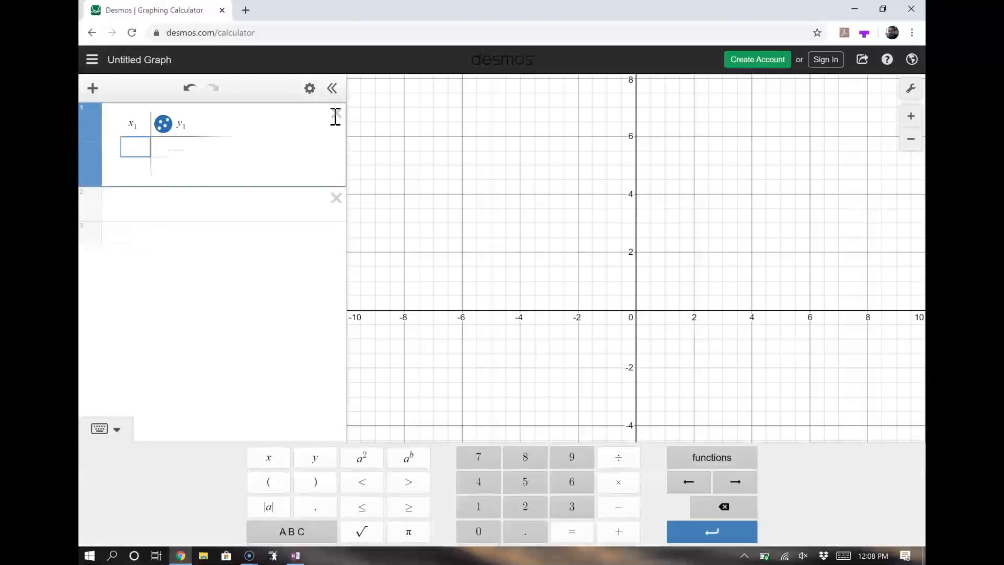
- Enter the values 27, 34, 45, 30, 26 and 42 in the x₁ column of the table
text(27)
key(Return)
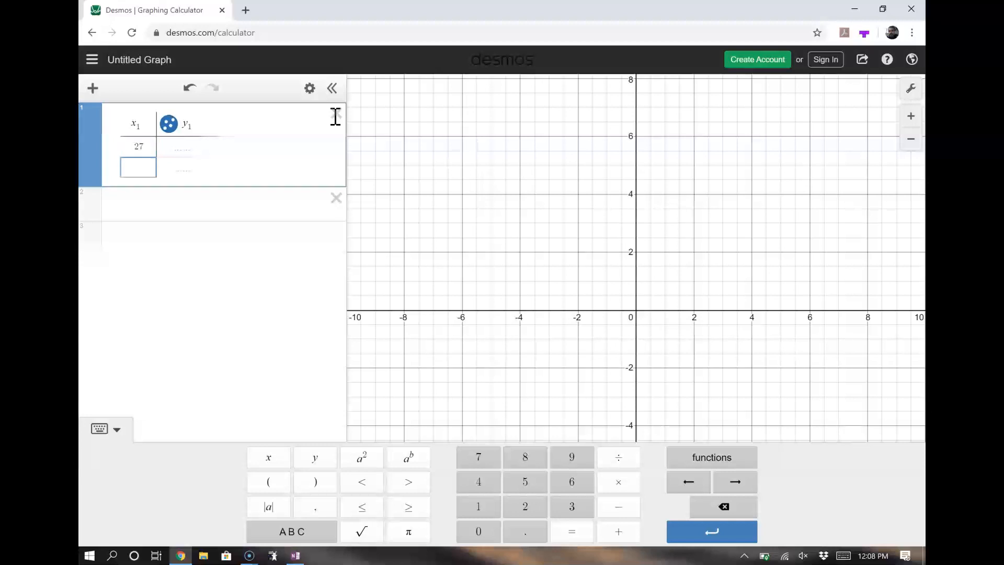
text(34)
key(Return)
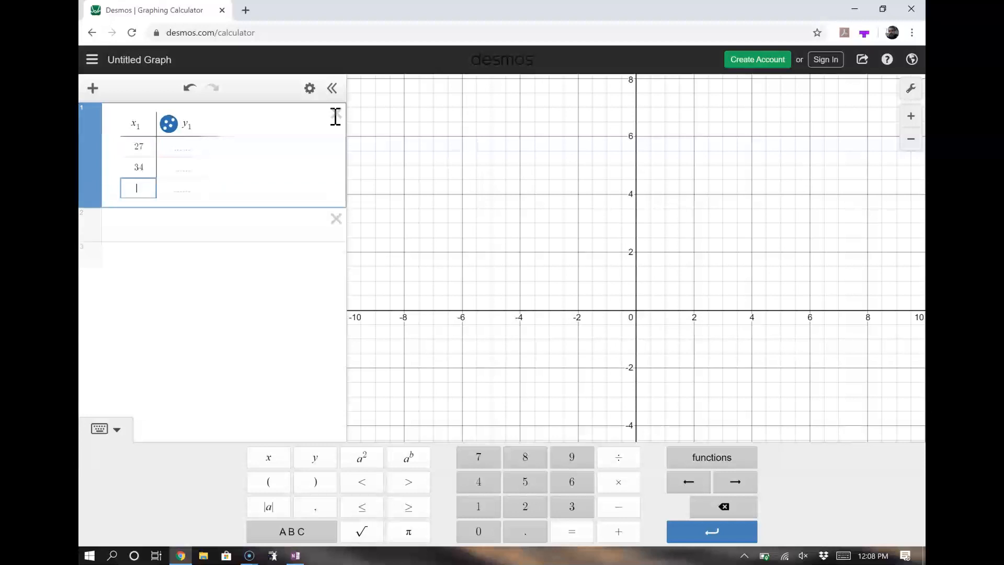
text(45)
key(Return)
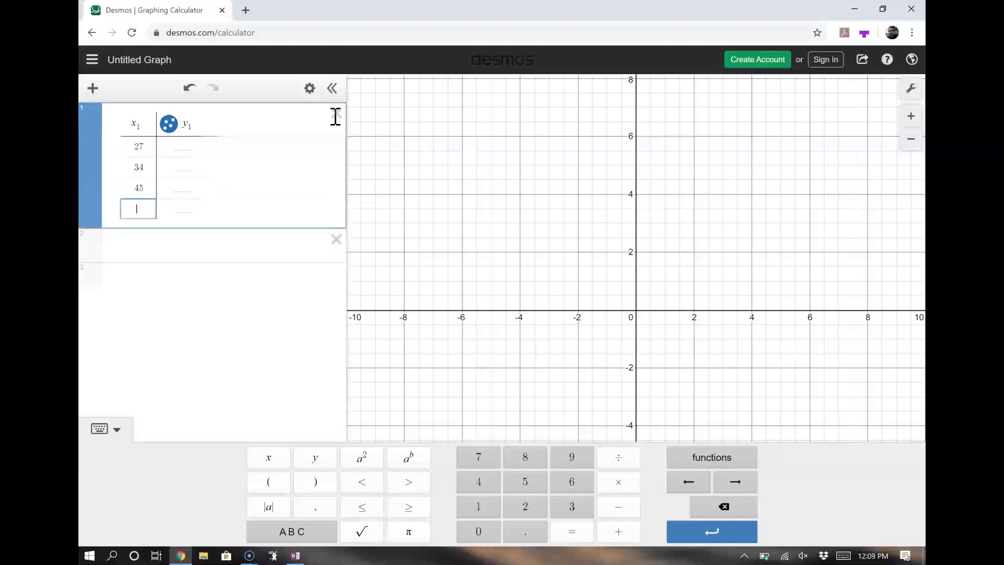
text(30)
key(Return)
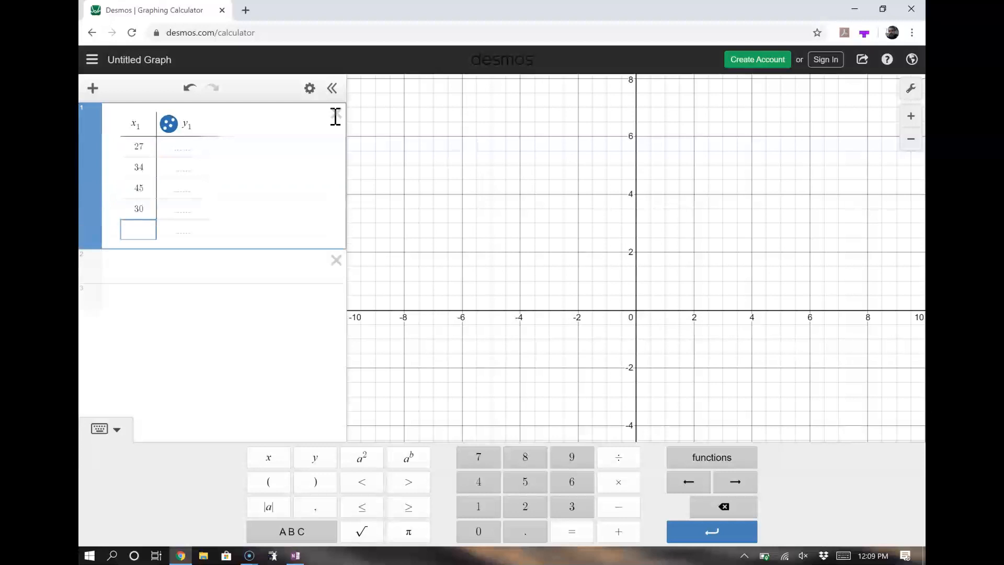
text(26)
key(Return)
text(42)
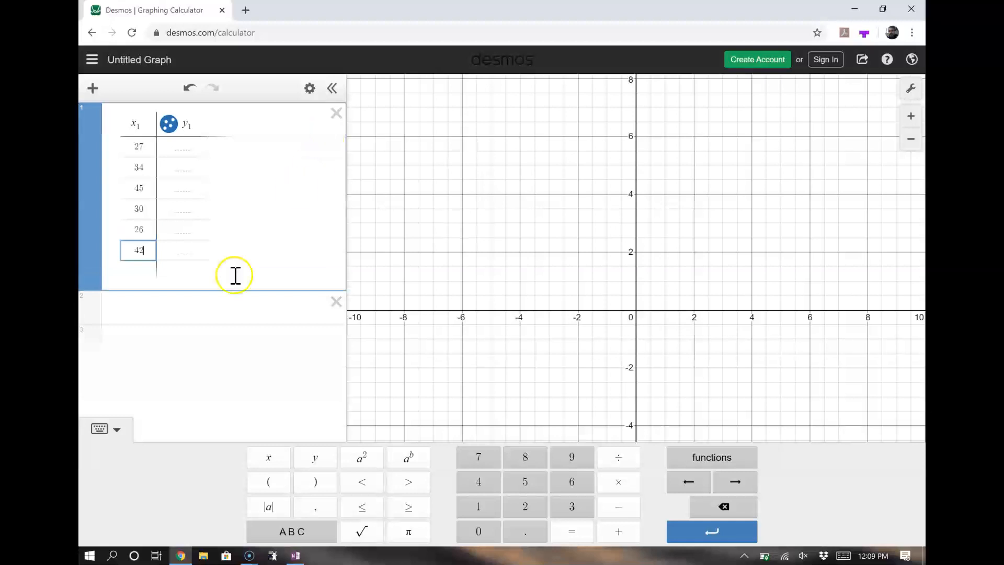
- Calculate the mean of the new data set with the expression mean(x₁) in the line below the table
click(178, 305)
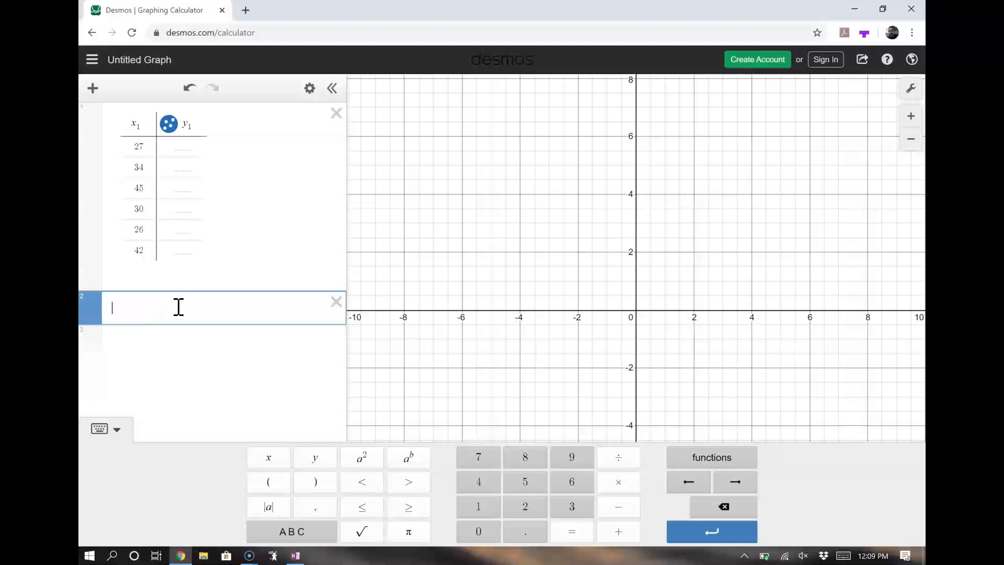
click(711, 457)
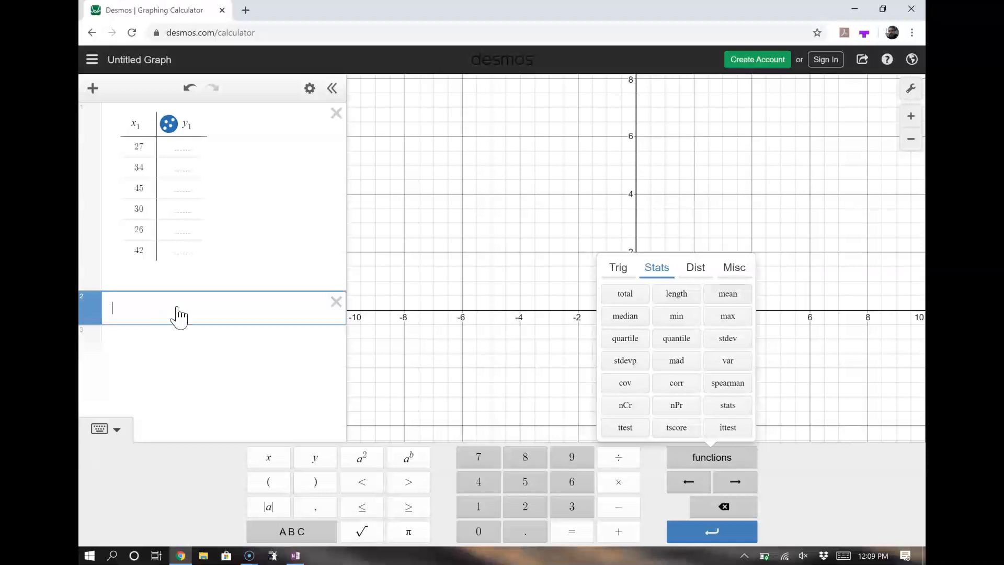
text(mean(x1))
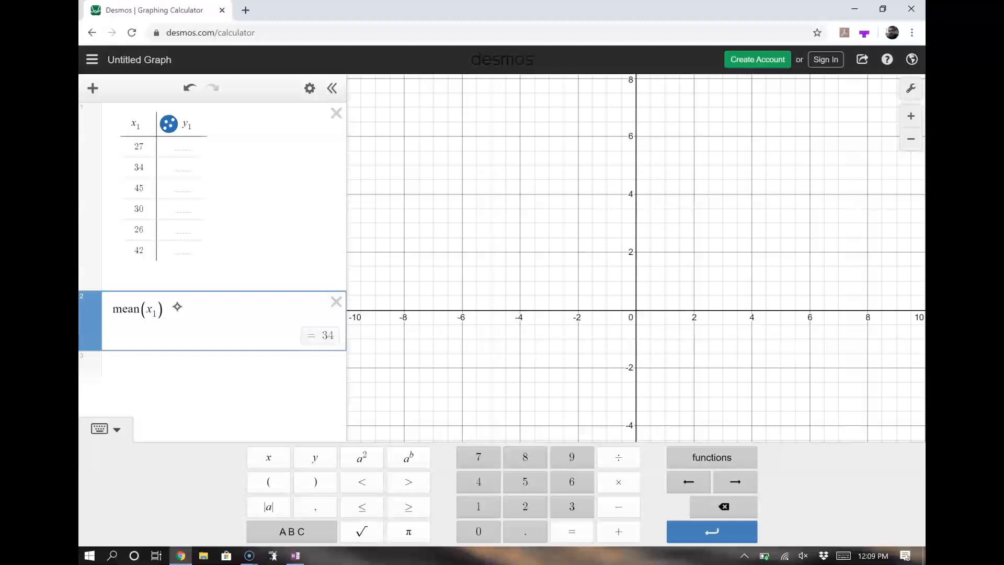
- Calculate the median of the new data set with the expression median(x₁) in a new line below the mean
key(Return)
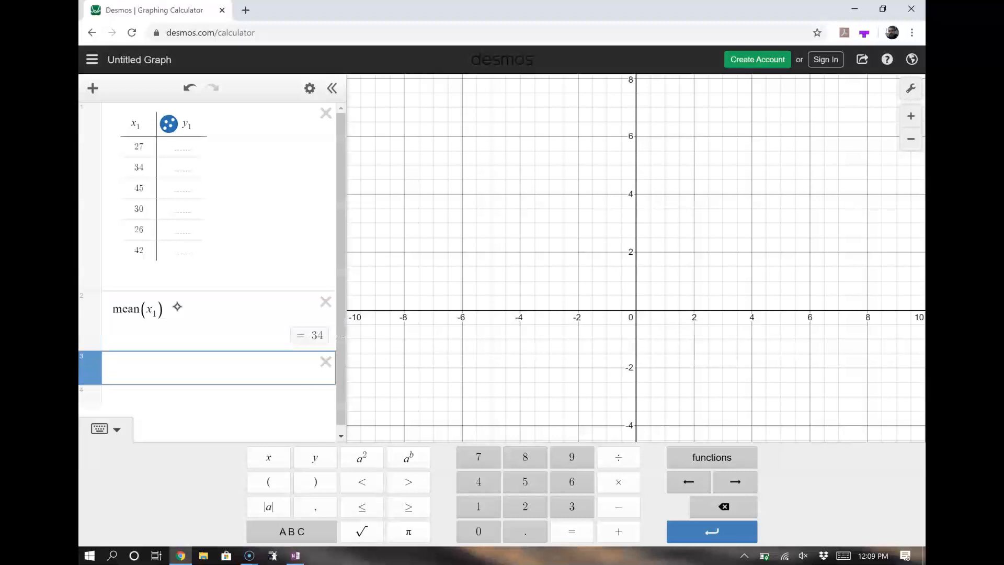
click(674, 456)
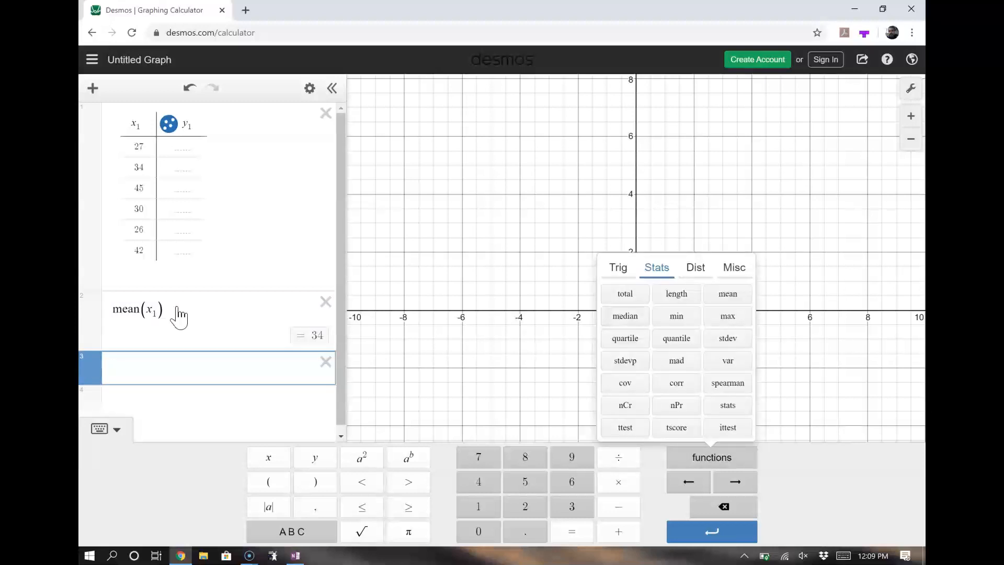
click(625, 316)
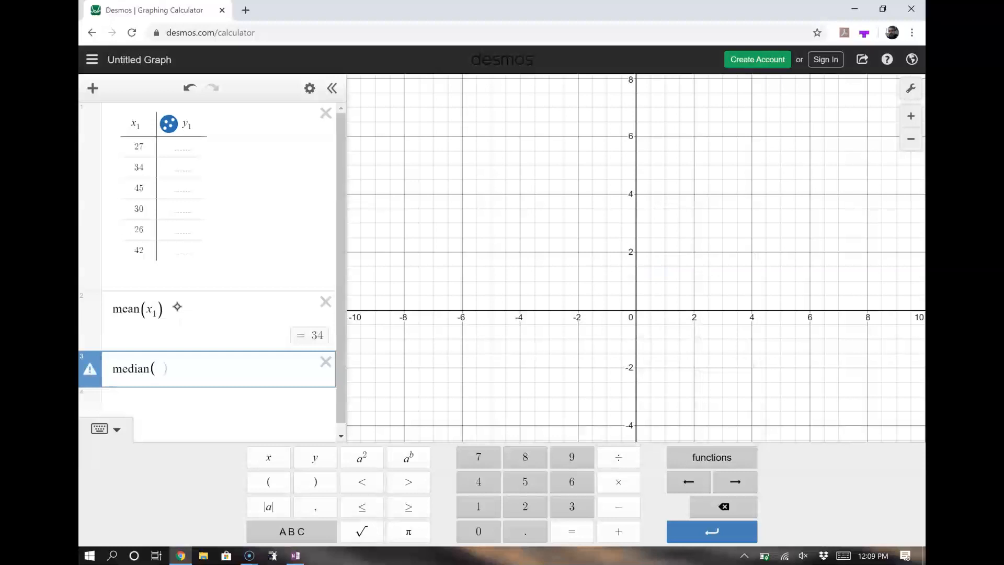
text(x1)
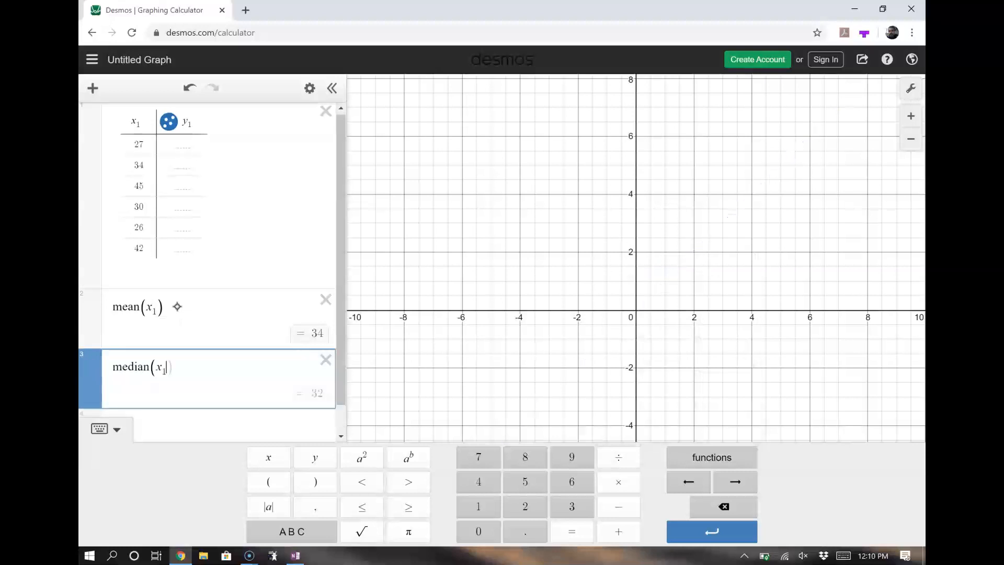
text())
- Calculate the population standard deviation of the data set with stdevp(x₁) in a new line below the median
click(684, 456)
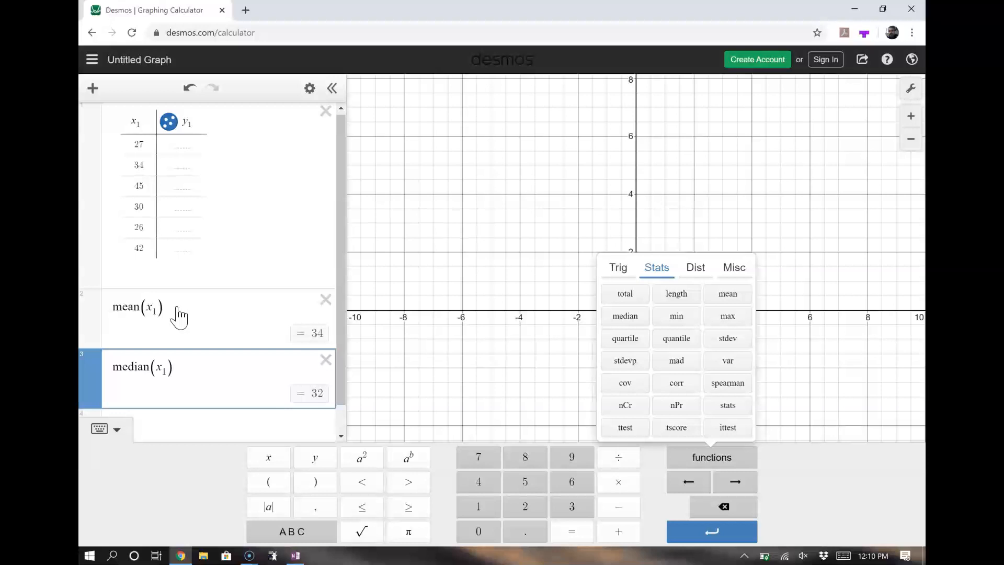
scroll(179, 316, down, 1)
click(145, 400)
click(148, 404)
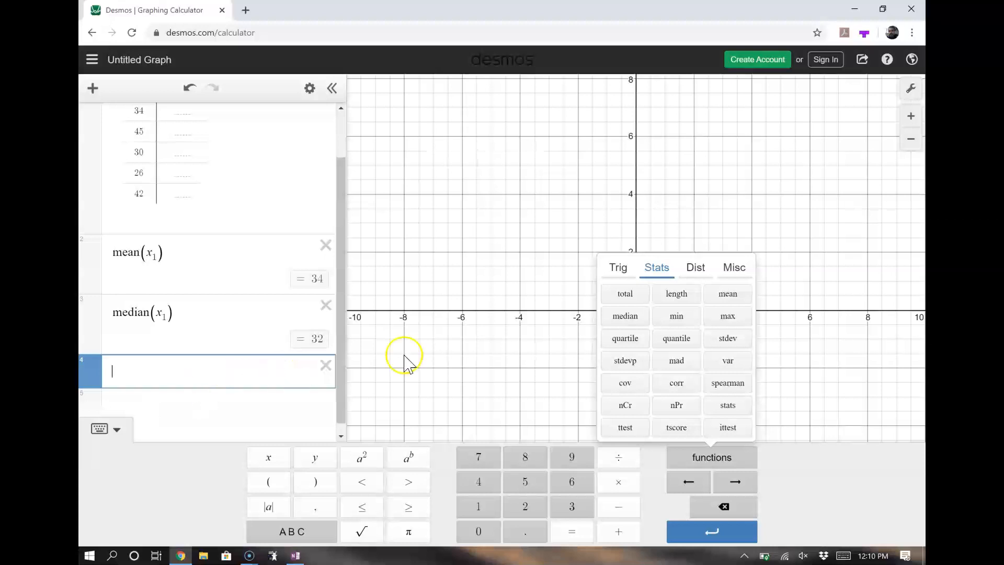
click(630, 366)
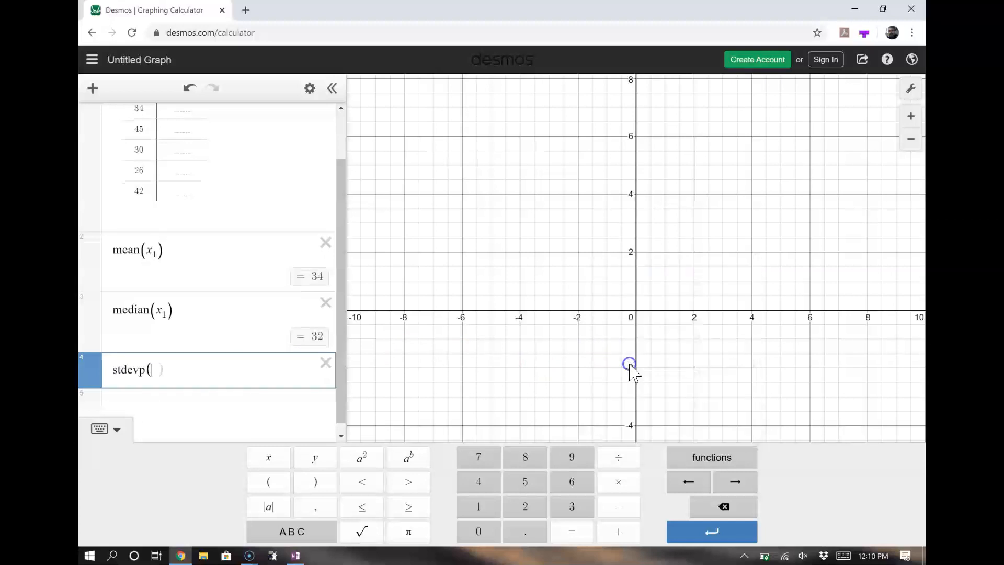
text(x1)
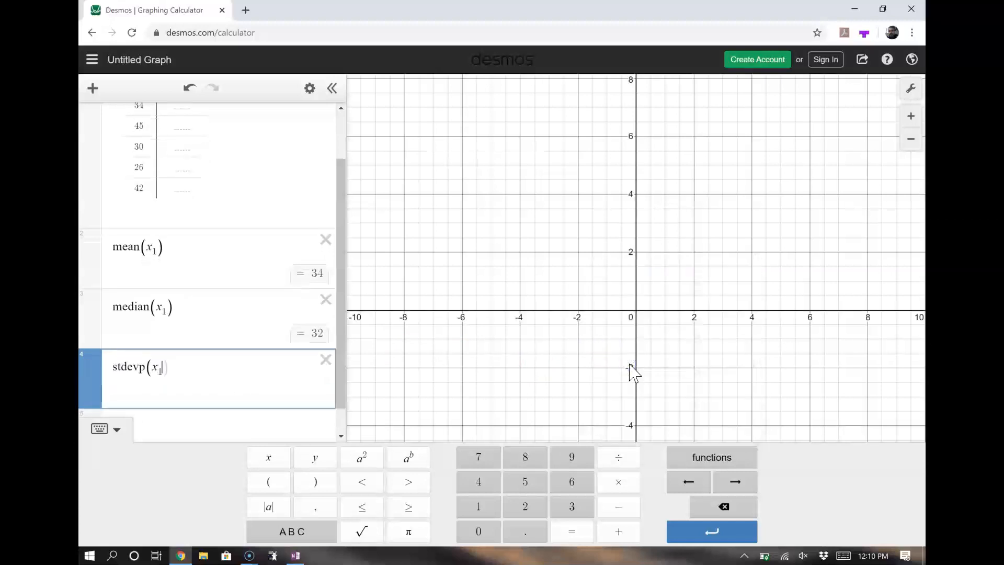
text())
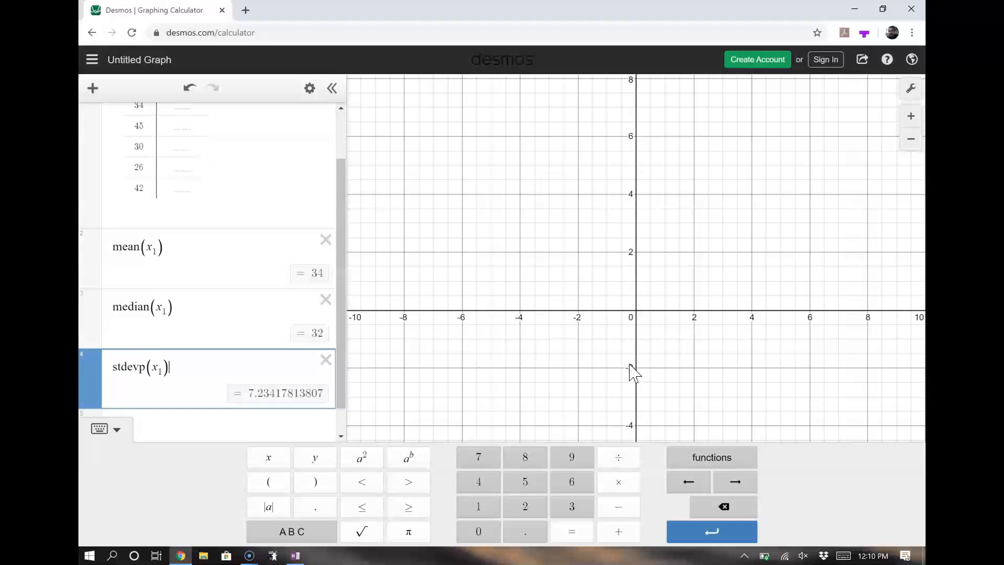
- Calculate the population variance in a new line by squaring the standard deviation, entered as 7.23417813807²
scroll(634, 372, down, 5)
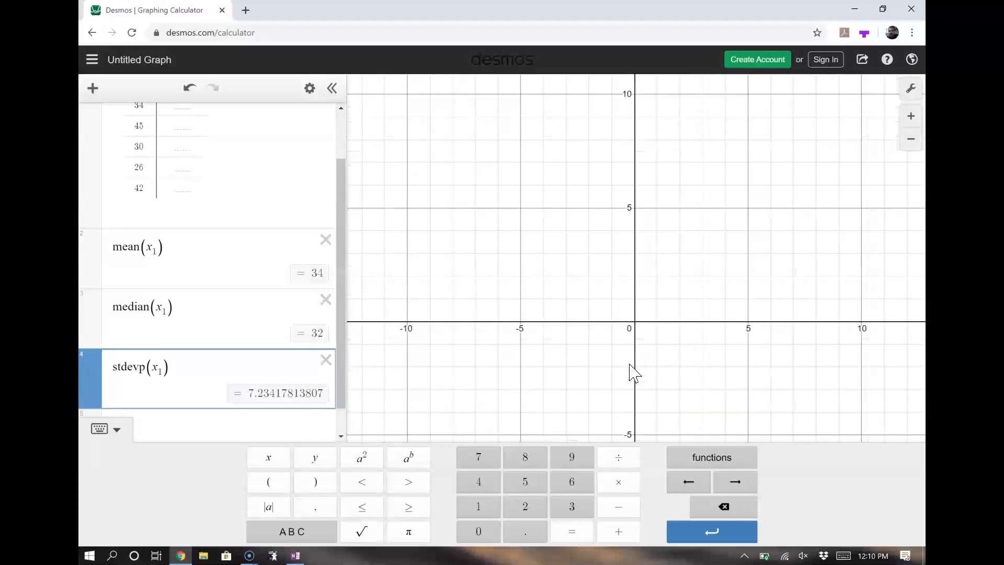
scroll(633, 372, up, 2)
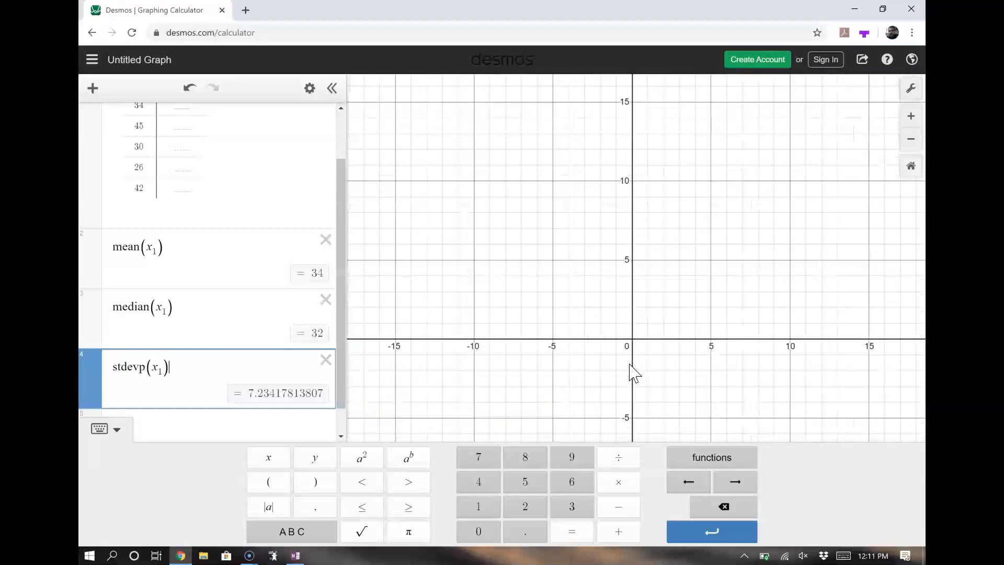
click(193, 429)
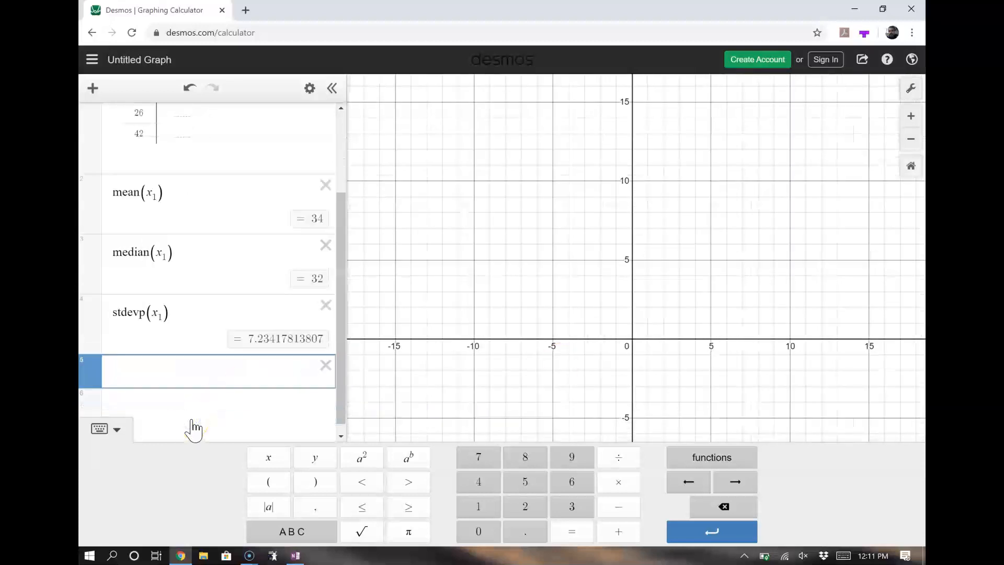
text(7.23417813807^2)
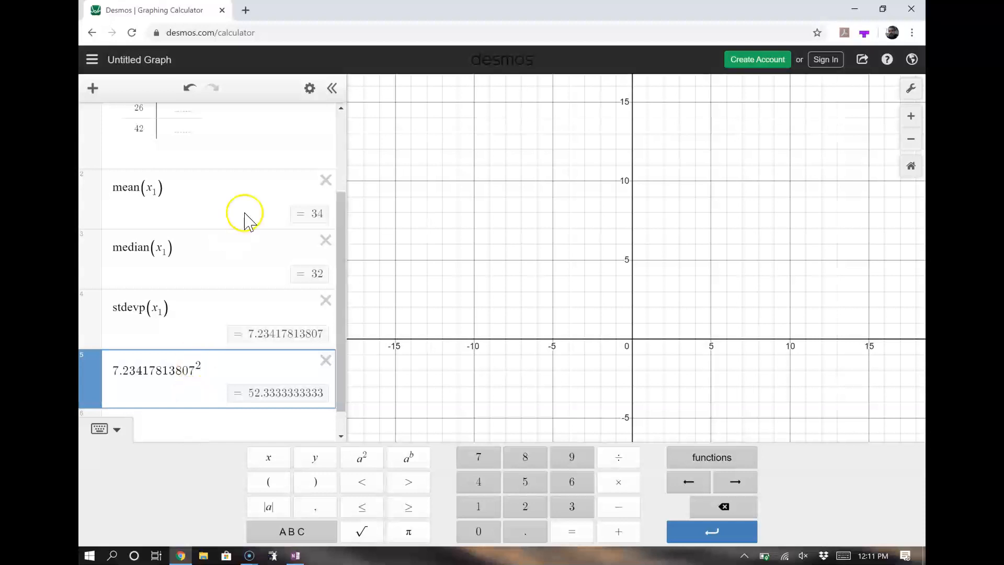
- Delete the mean, median, standard deviation and squared-value expressions, keeping only the data table
click(325, 180)
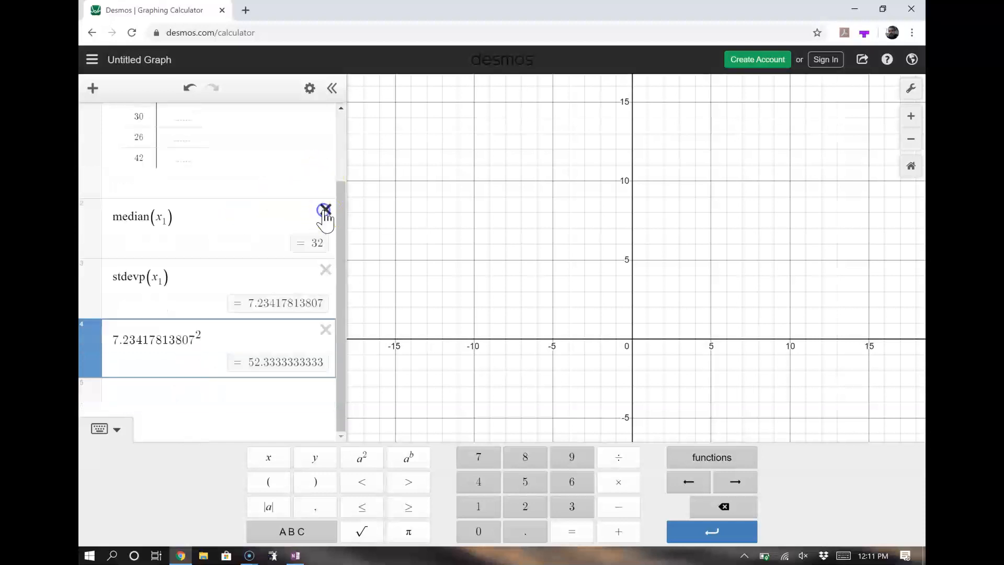
click(325, 211)
click(318, 270)
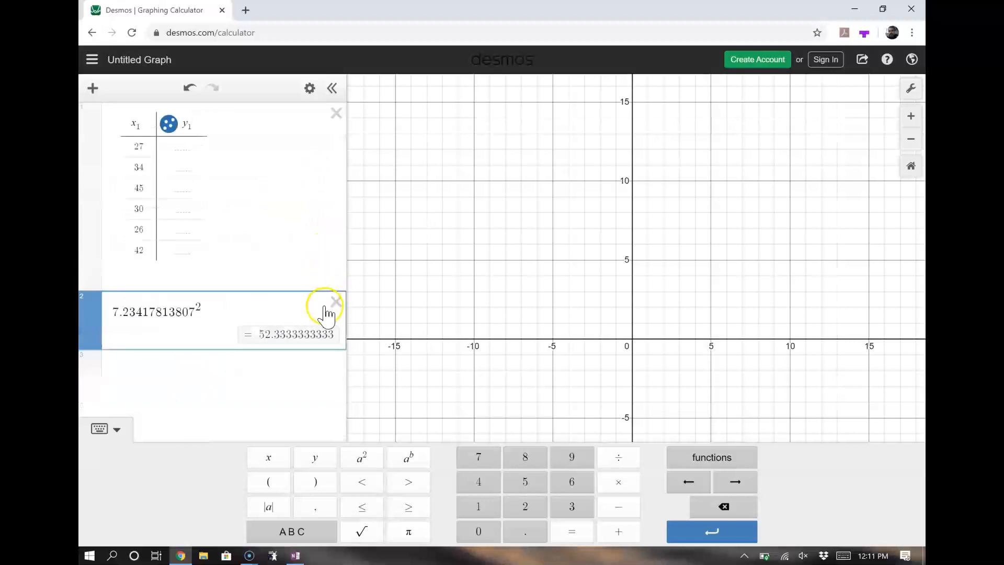
click(333, 307)
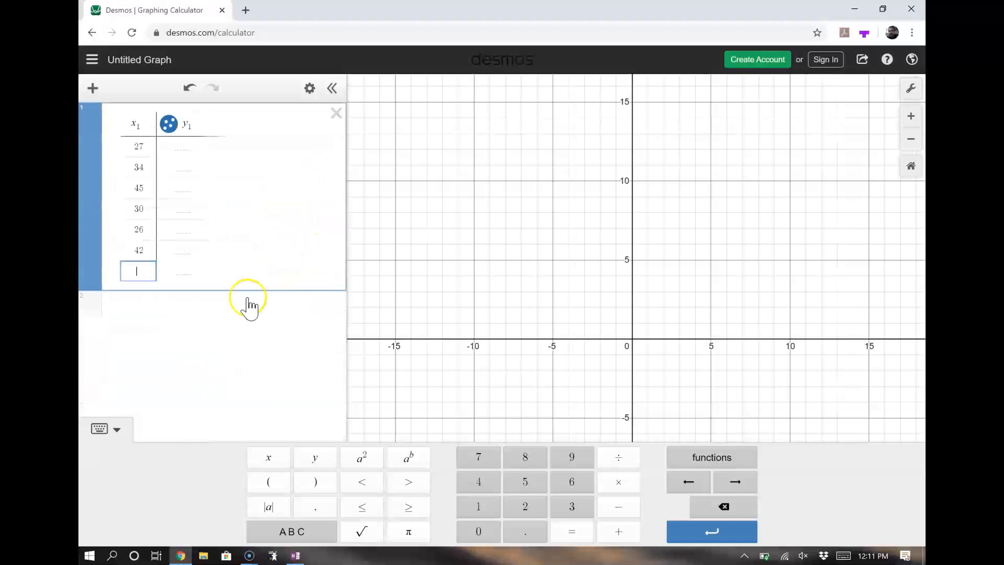
- Create a box plot of the data set with the expression boxplot(x₁) in the line below the table
click(206, 324)
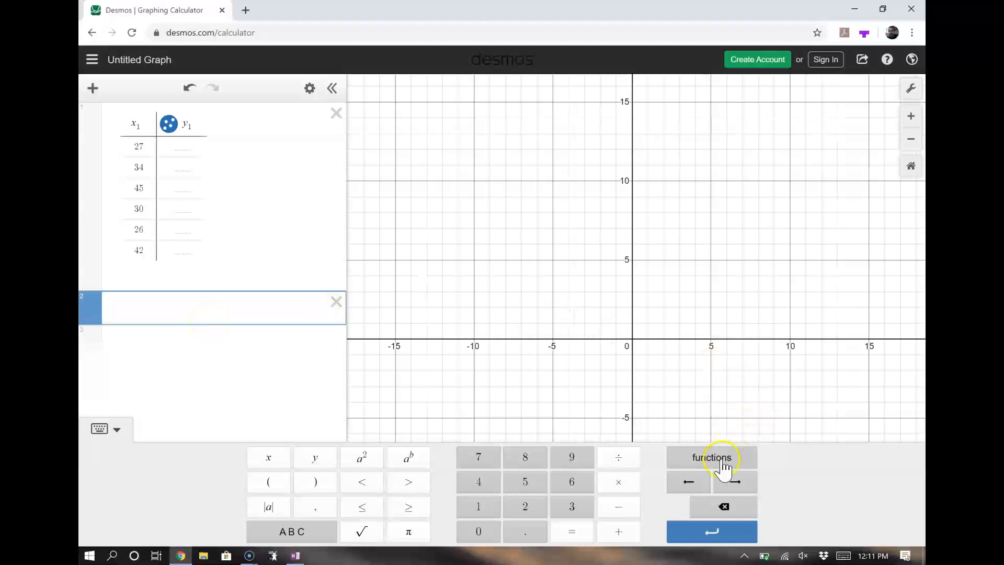
click(716, 465)
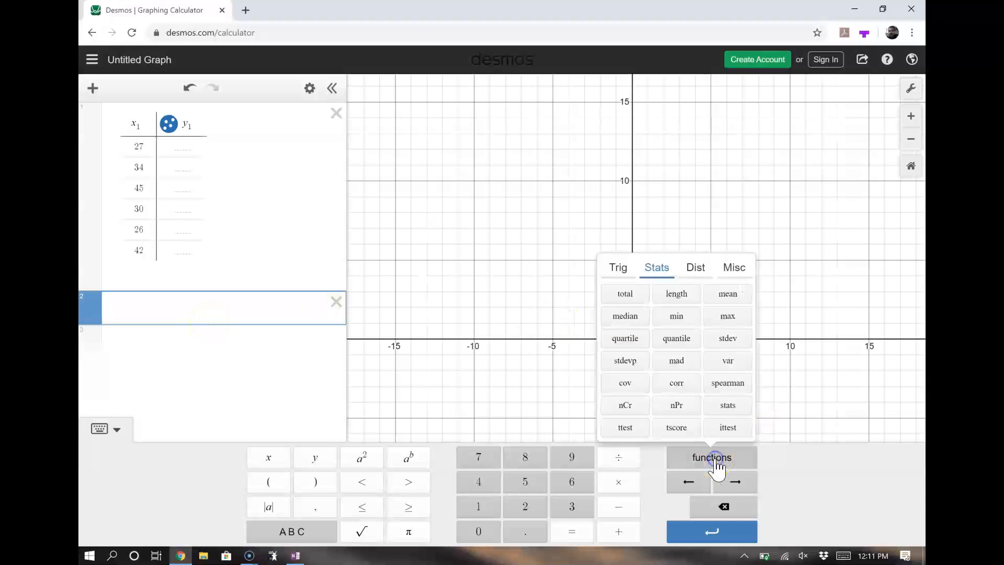
click(696, 269)
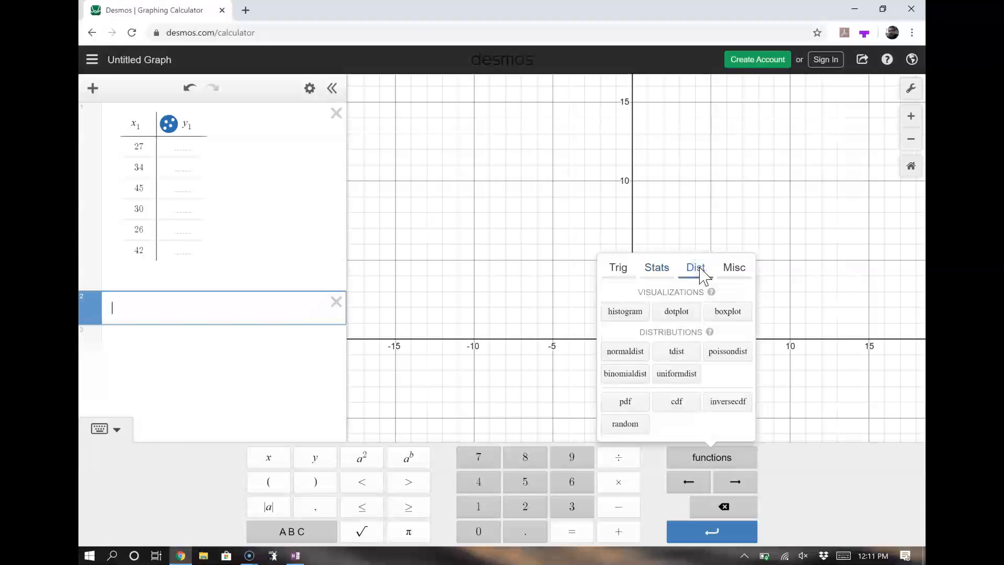
click(727, 312)
text(x1)
click(732, 311)
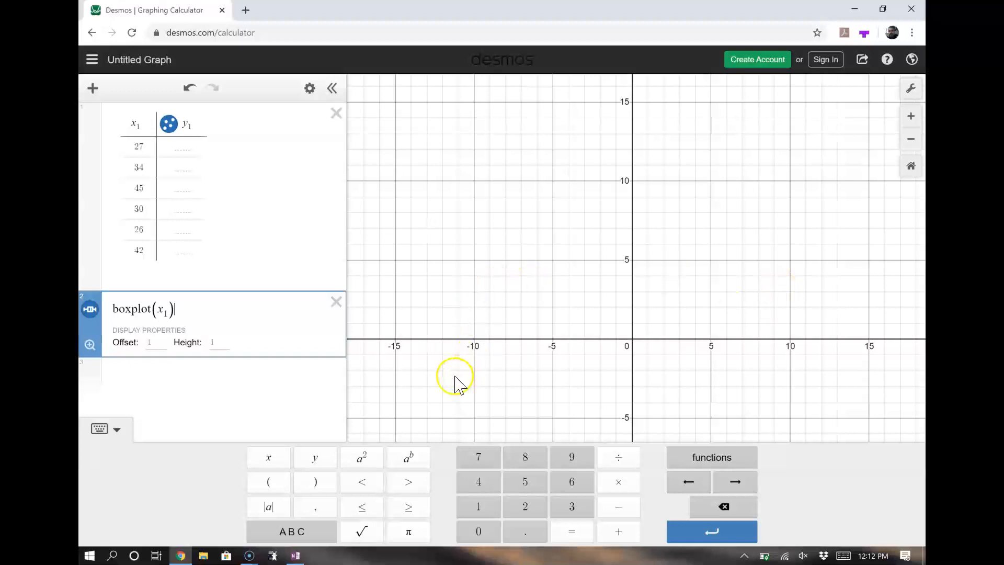
click(477, 370)
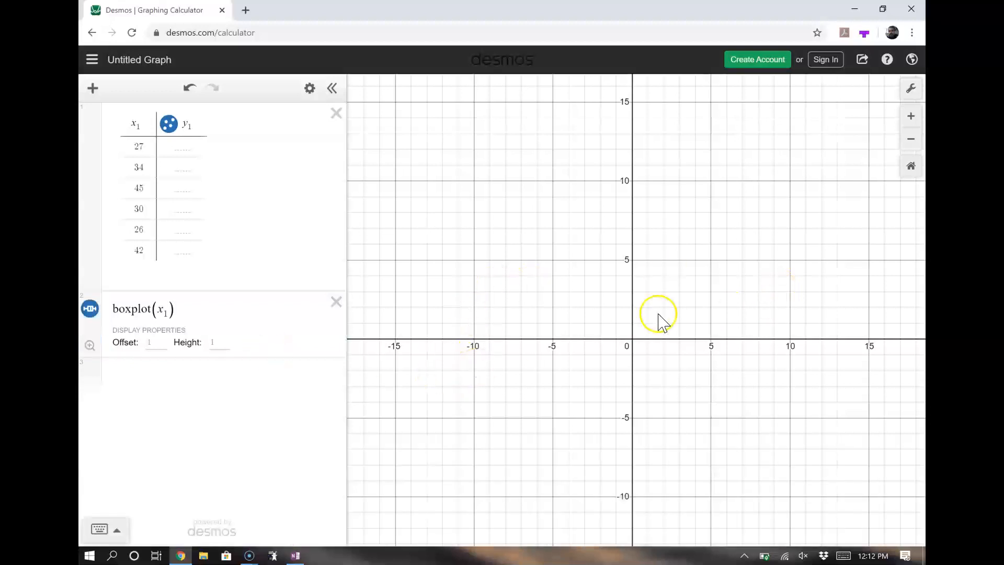
- Fit the graph view to the box plot of the data set
scroll(654, 329, up, 5)
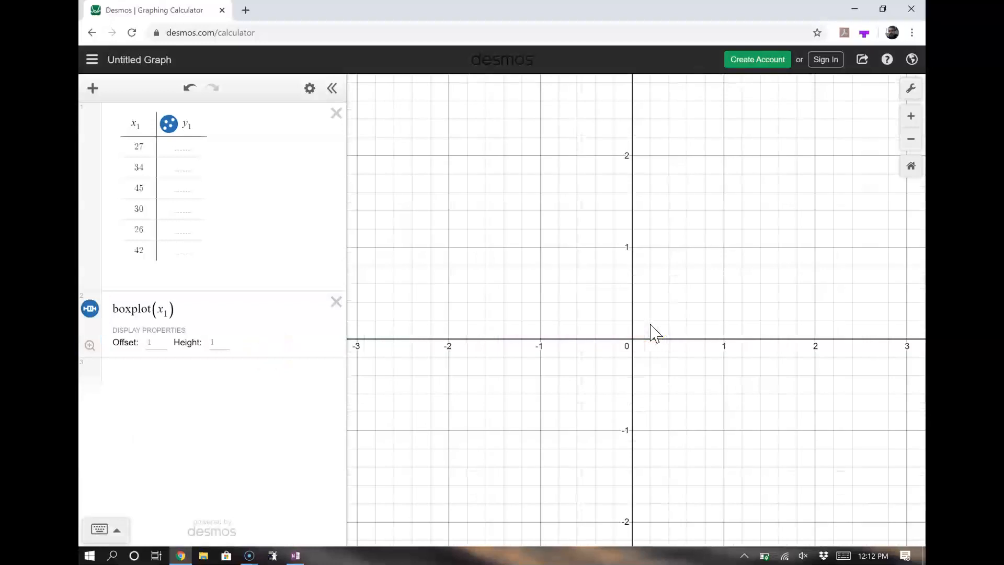
drag(753, 343, 694, 357)
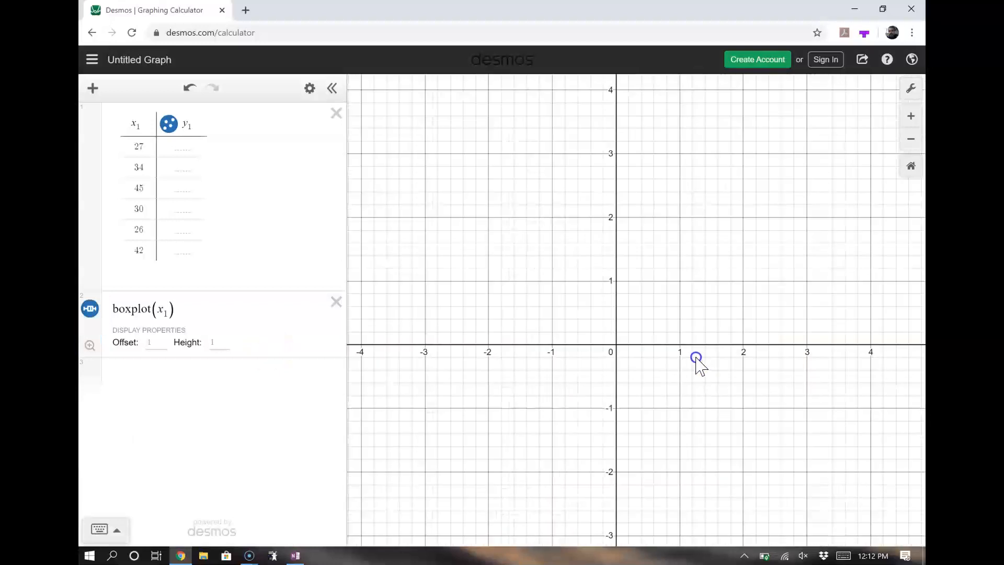
click(90, 309)
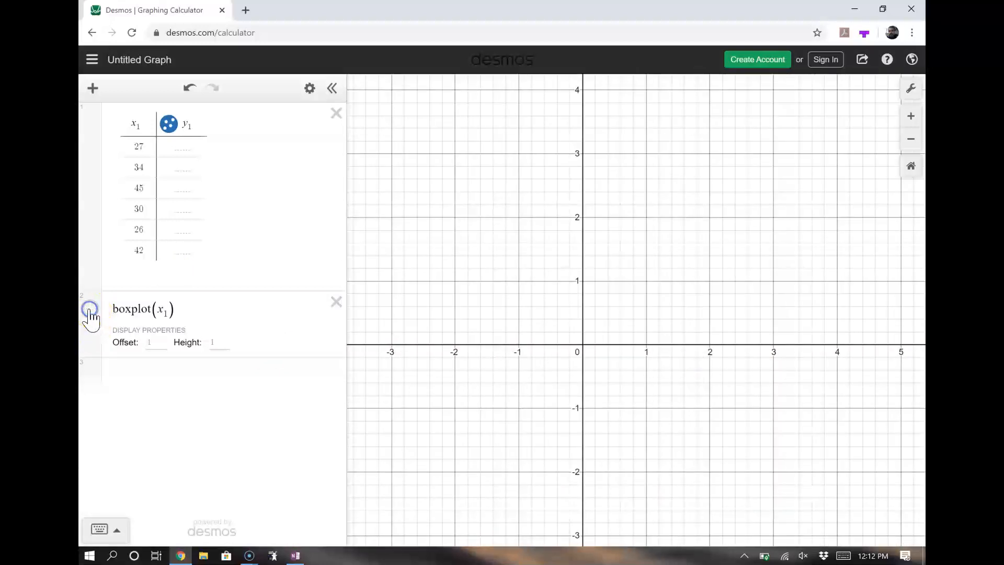
click(91, 347)
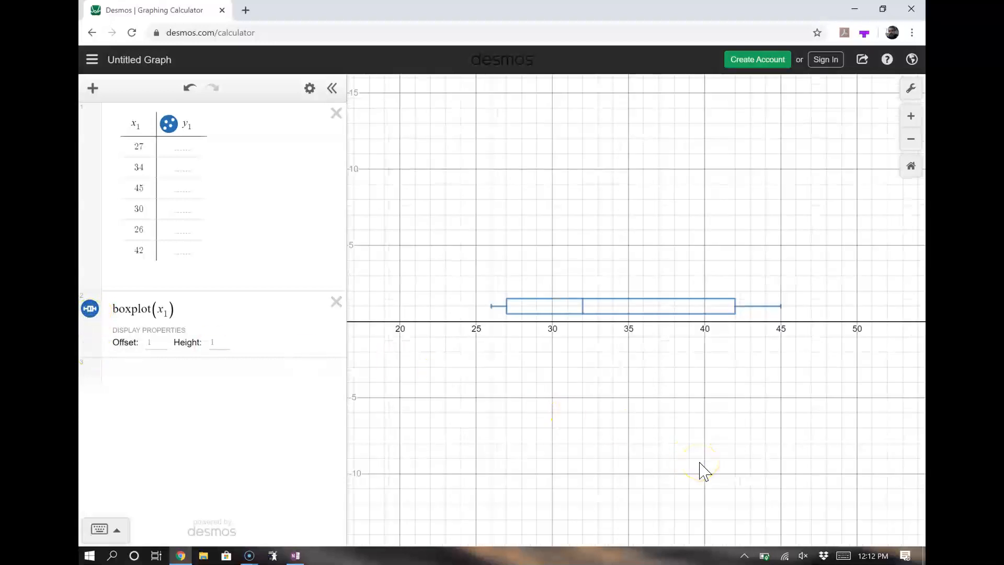
- Examine the box plot and its median line, pan the graph back to the origin and refit the view to the plot
drag(590, 313, 586, 361)
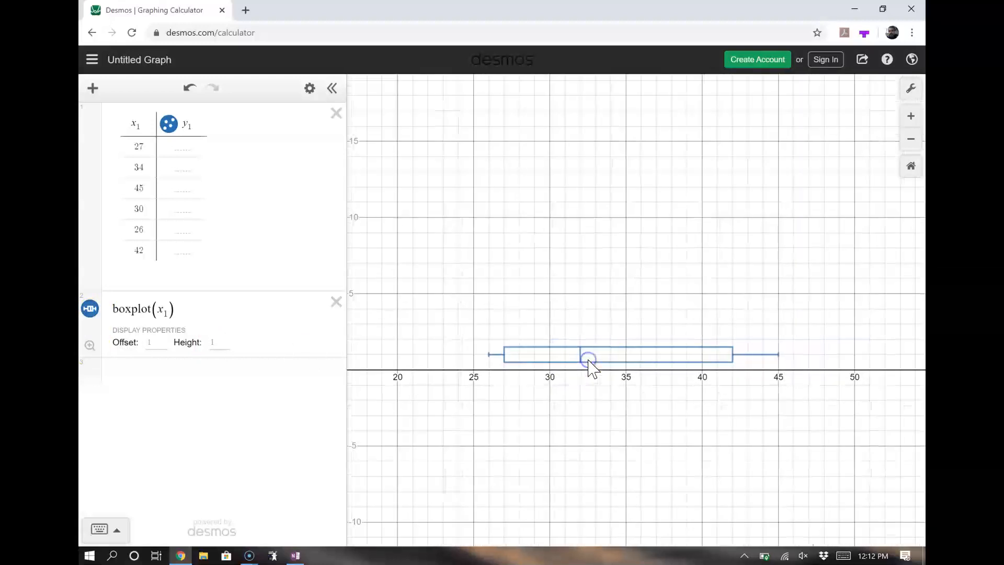
click(580, 356)
drag(441, 417, 814, 391)
drag(606, 395, 747, 396)
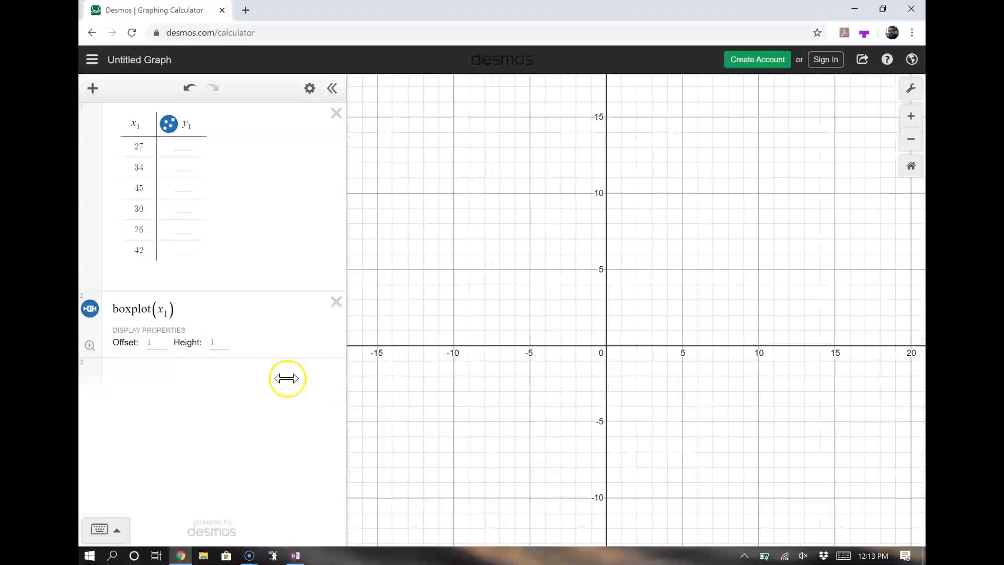
click(89, 345)
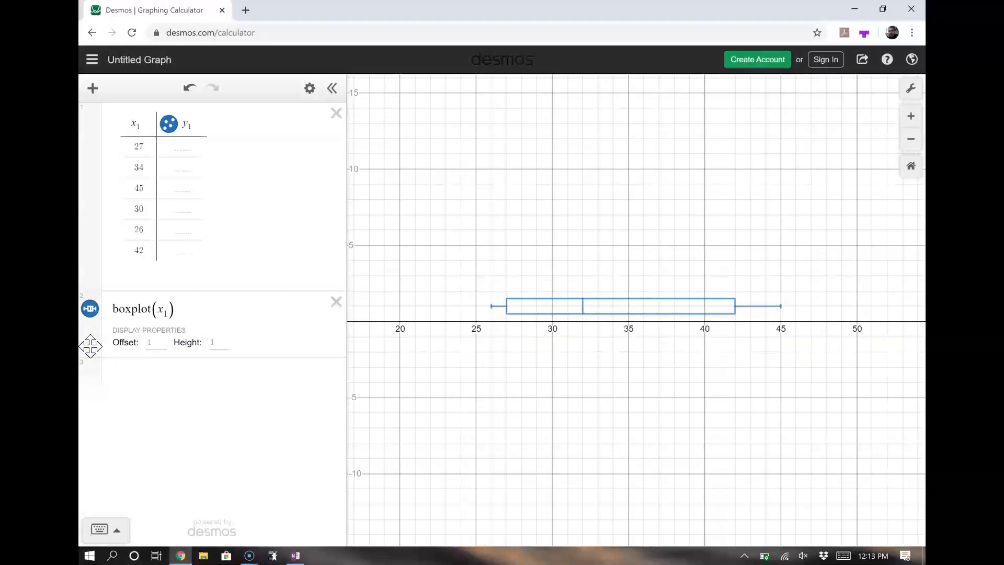
- Delete the box plot expression and the data table above it
click(337, 303)
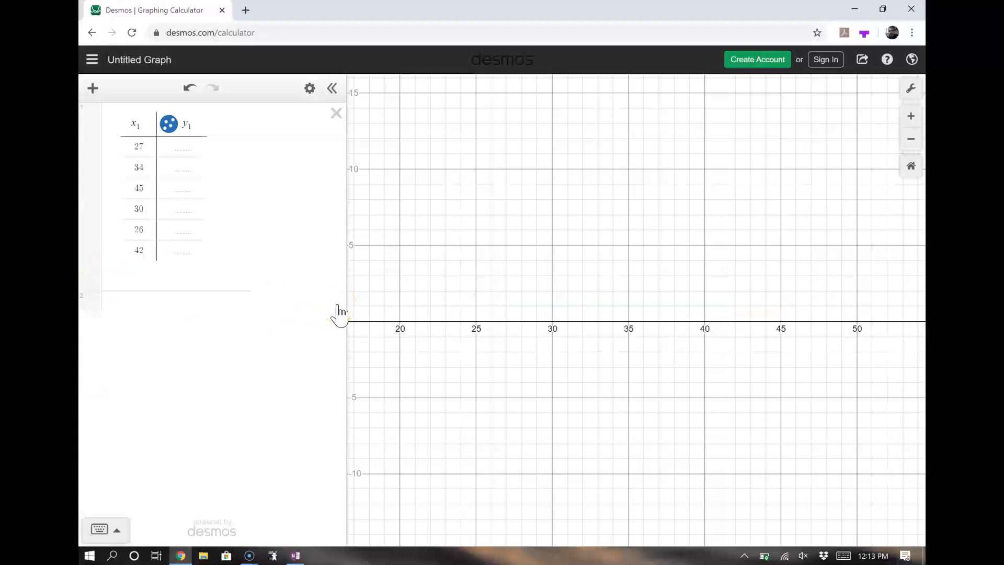
click(338, 115)
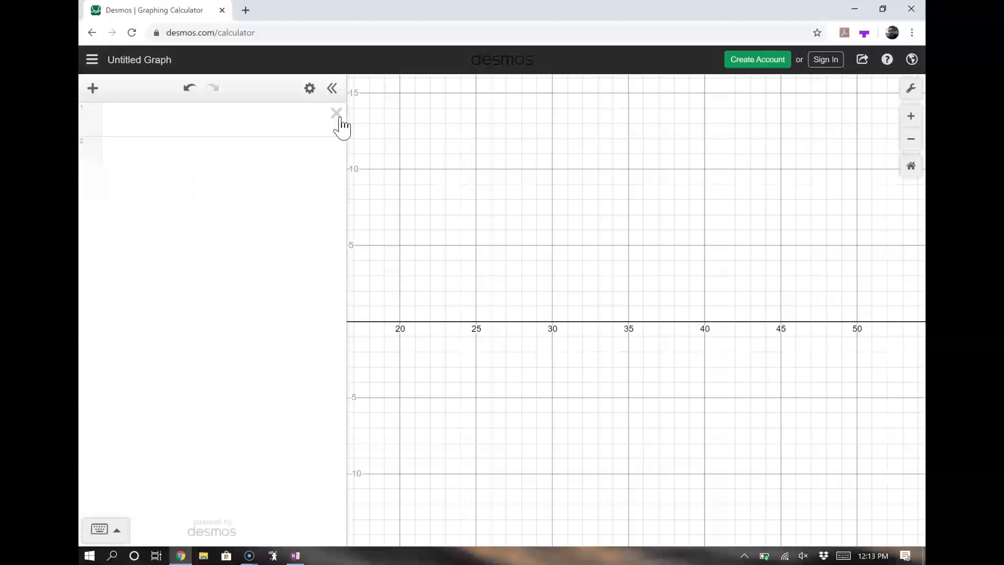
- Insert a new table and fill its x₁ column with 1 to 9, followed by 1 to 8, 8, 9 and 5
click(93, 88)
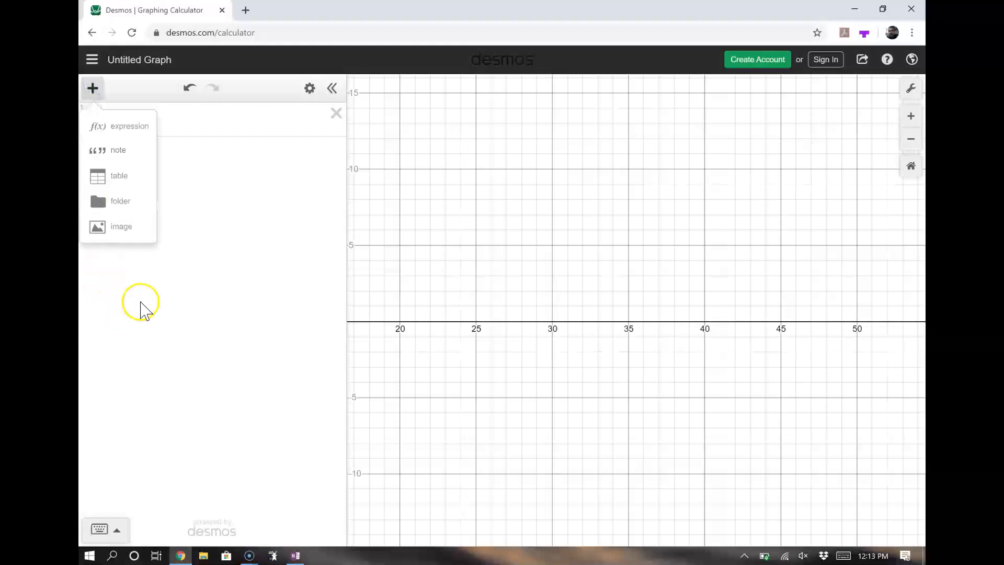
click(119, 175)
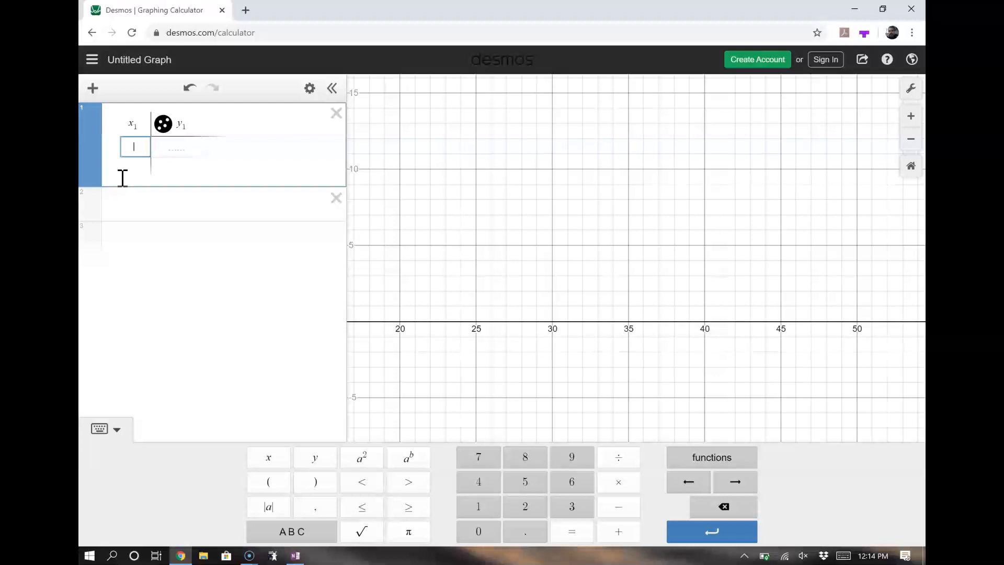
text(1 2 3 4 5 6 )
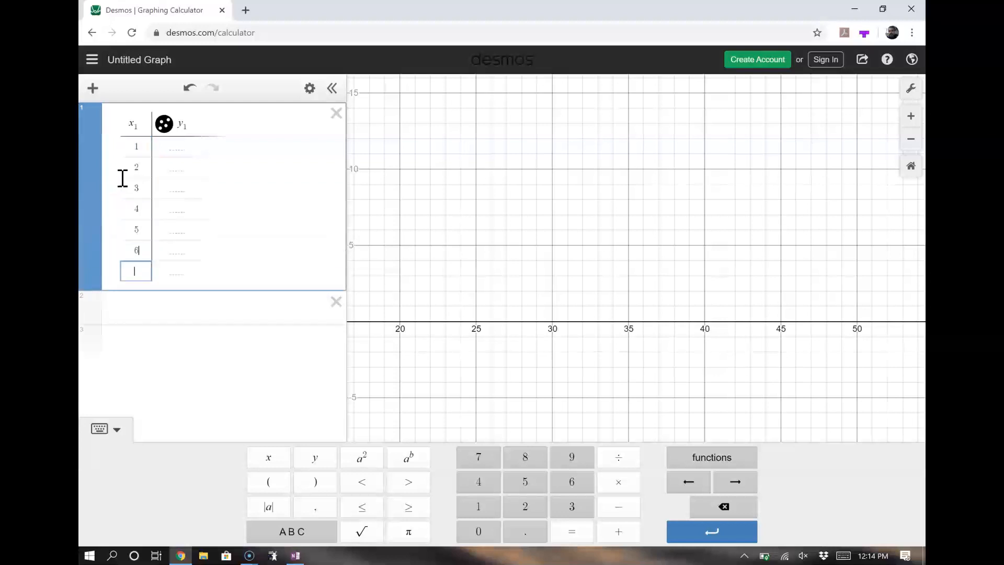
text(7 8 9 1 2)
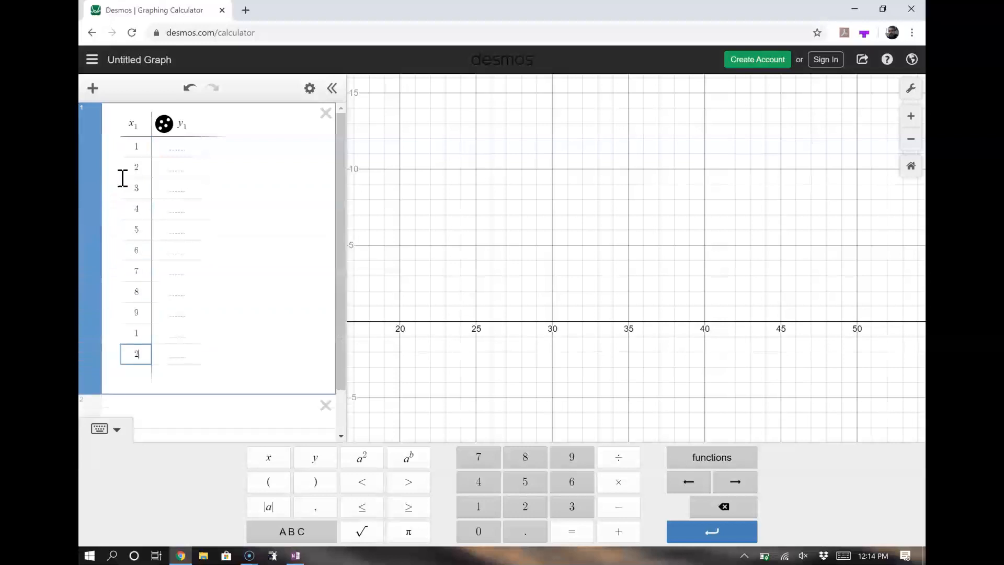
text( 3 4 5 6 7 8 8 )
text(9)
key(Return)
text(5)
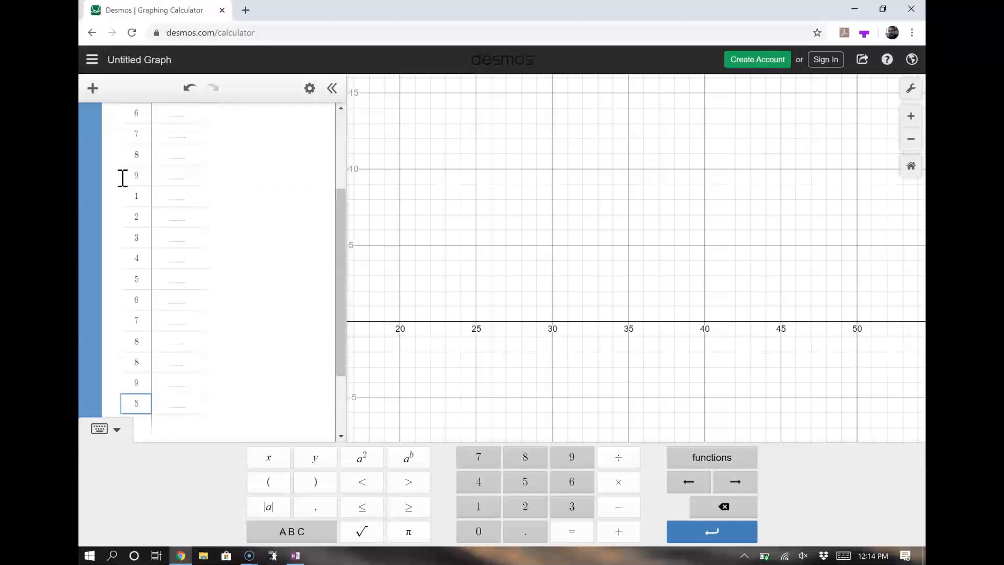
key(Return)
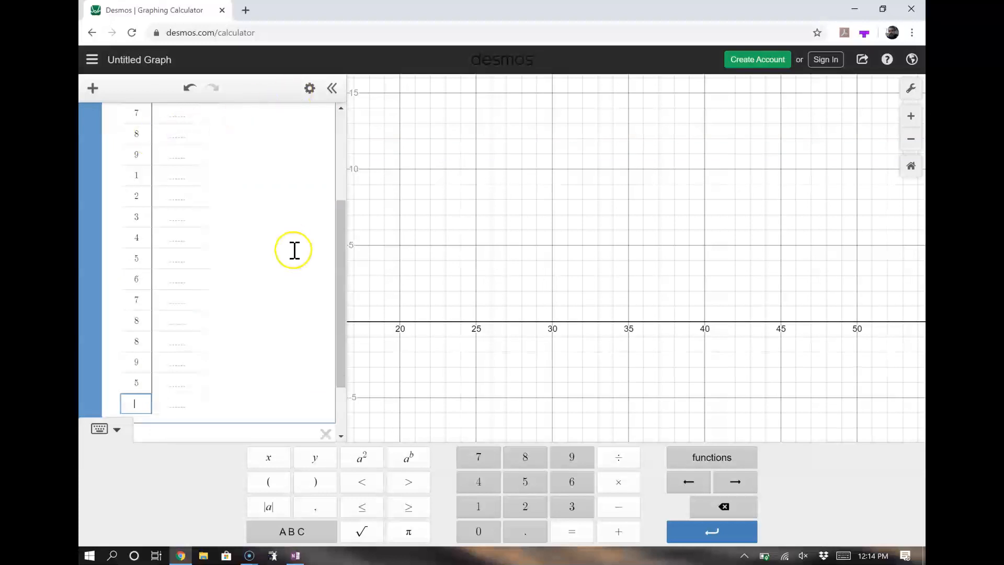
- Calculate the mean of the x₁ column with mean(x₁) in the empty expression line below the table
click(111, 434)
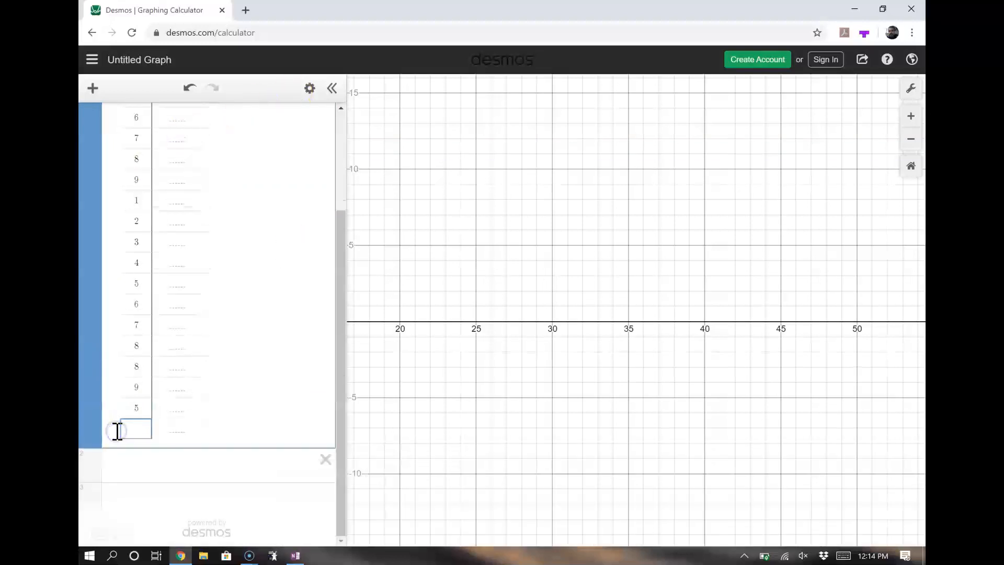
click(159, 464)
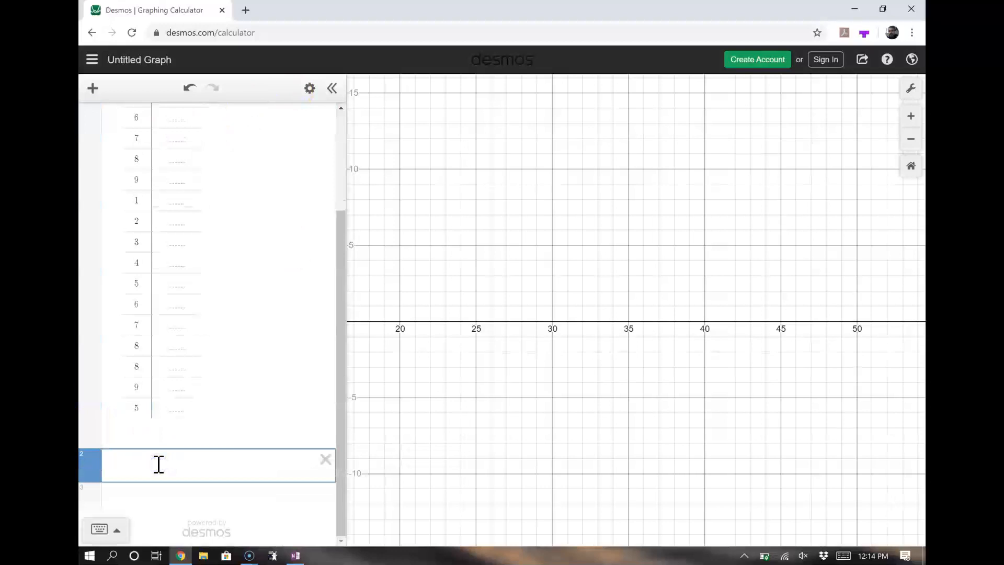
scroll(165, 335, up, 5)
scroll(167, 336, down, 5)
click(134, 472)
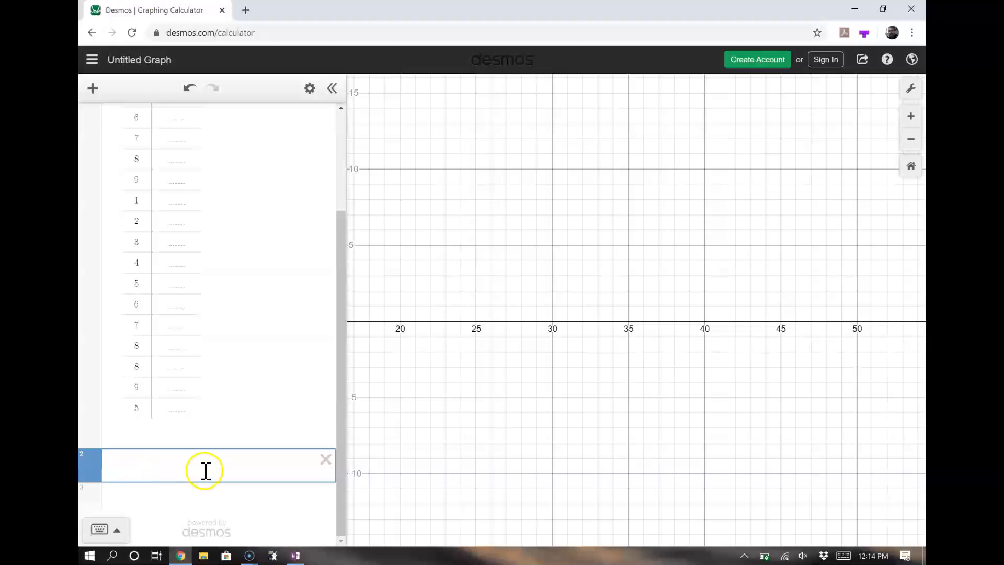
click(117, 529)
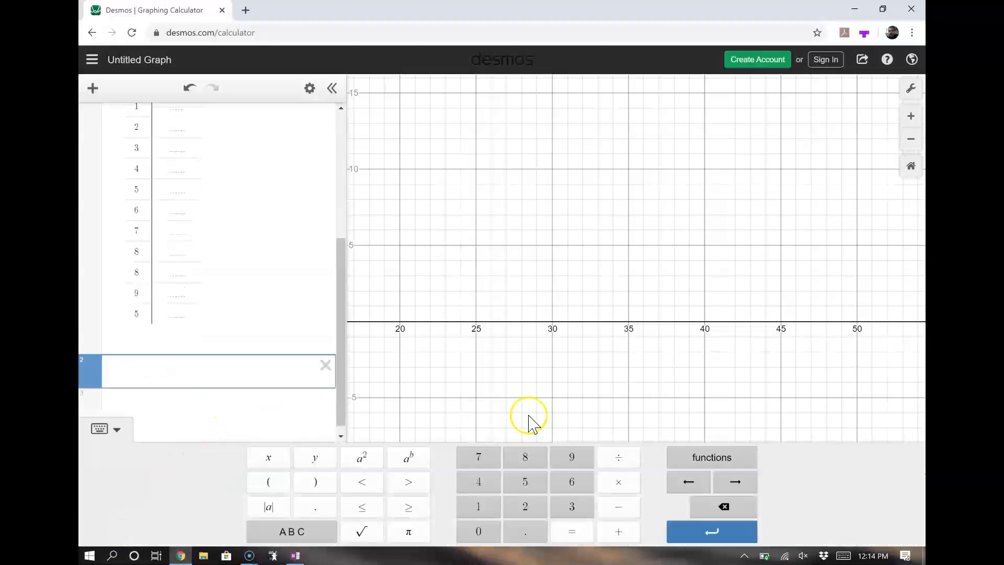
click(706, 457)
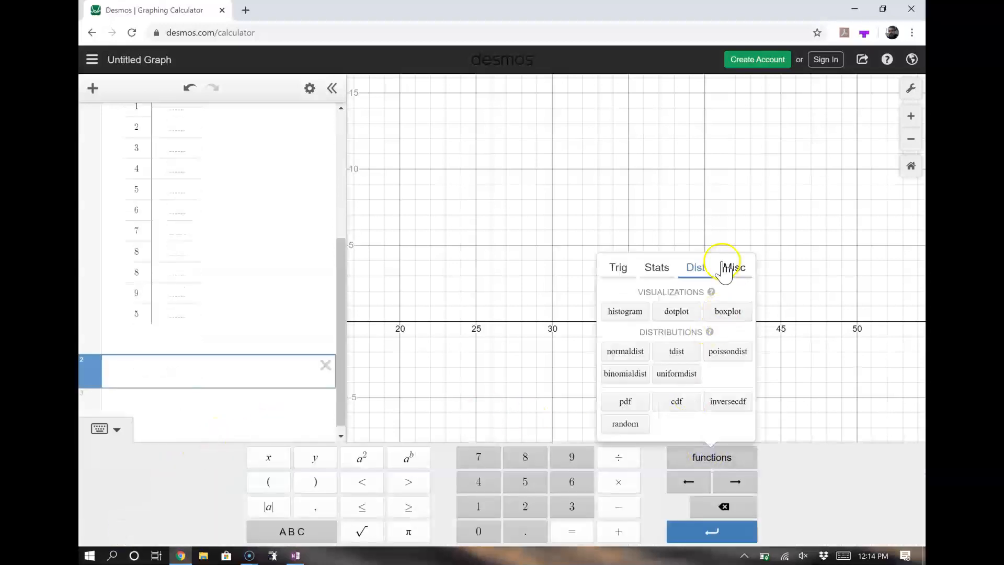
click(656, 269)
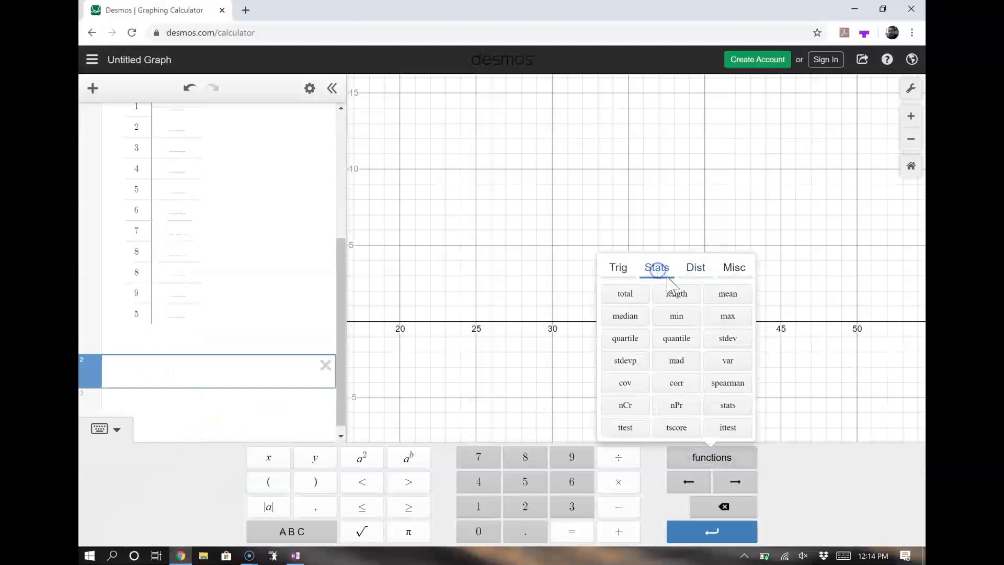
click(729, 295)
text(x)
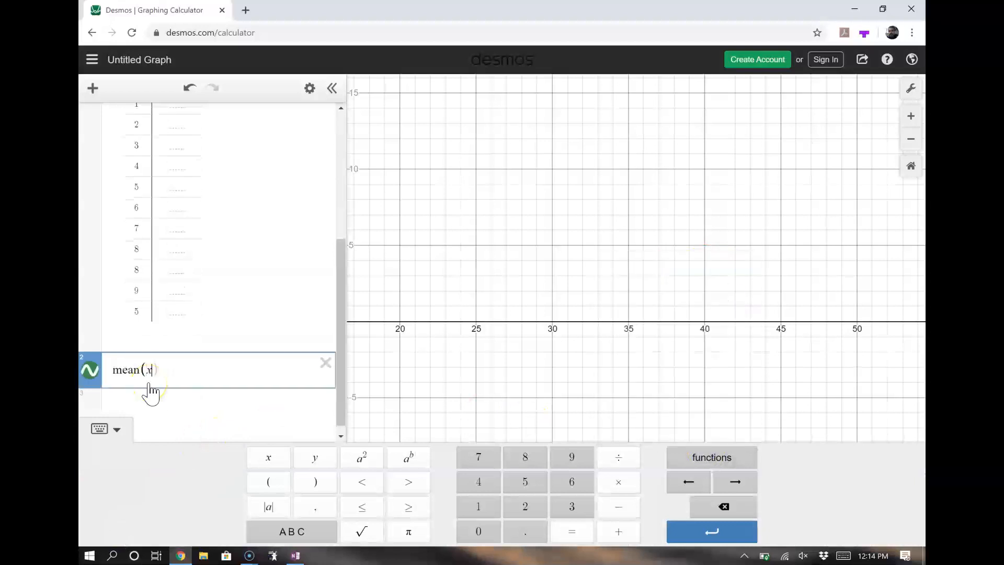
text(1))
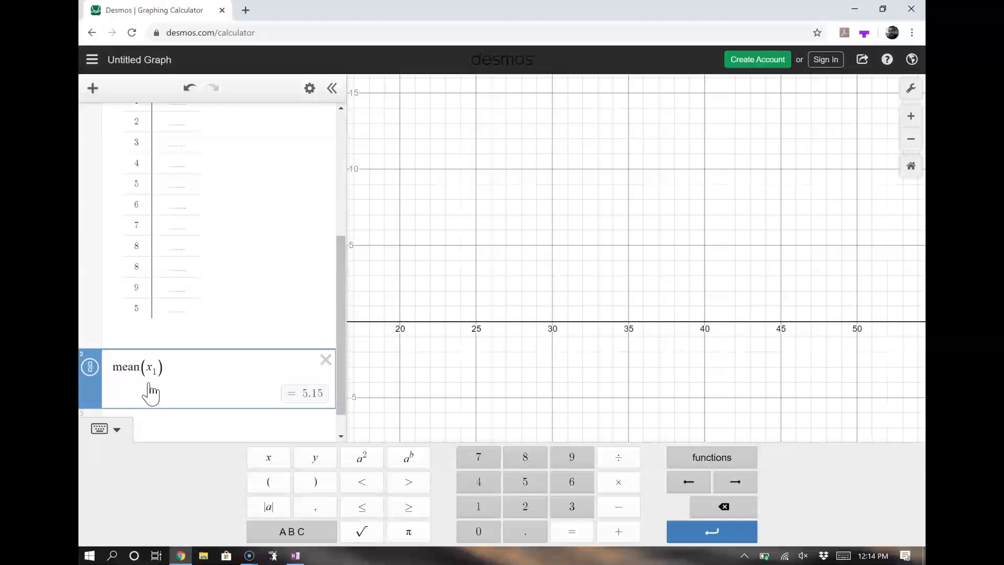
- Calculate the population standard deviation of the x₁ column with stdevp(x₁) in a new line below the mean
click(162, 426)
click(677, 459)
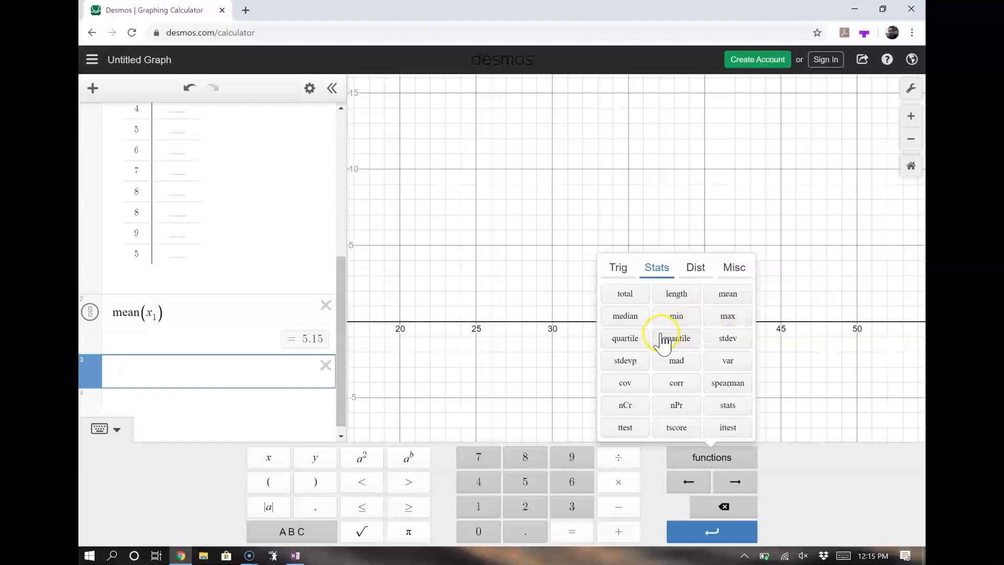
click(624, 362)
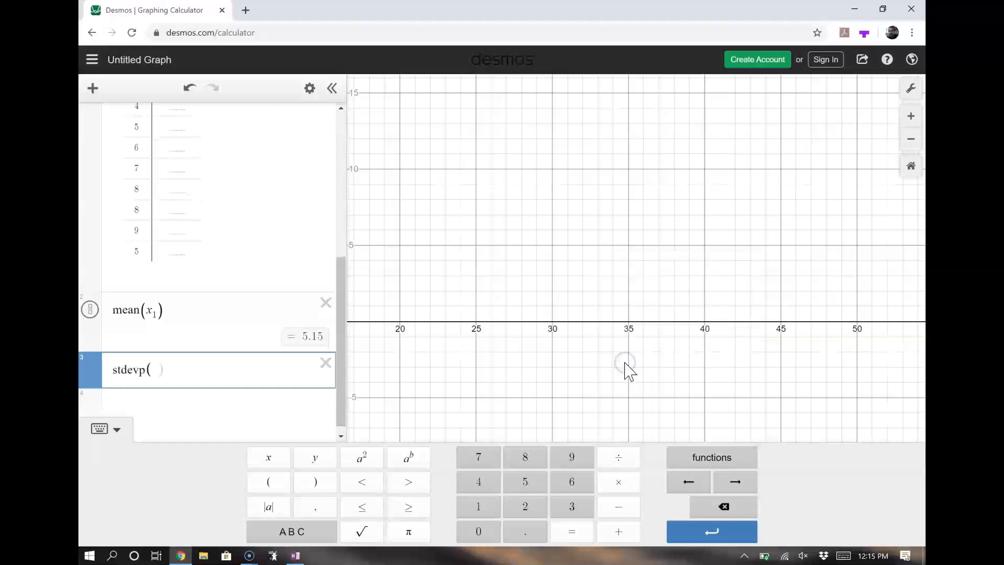
text(x1))
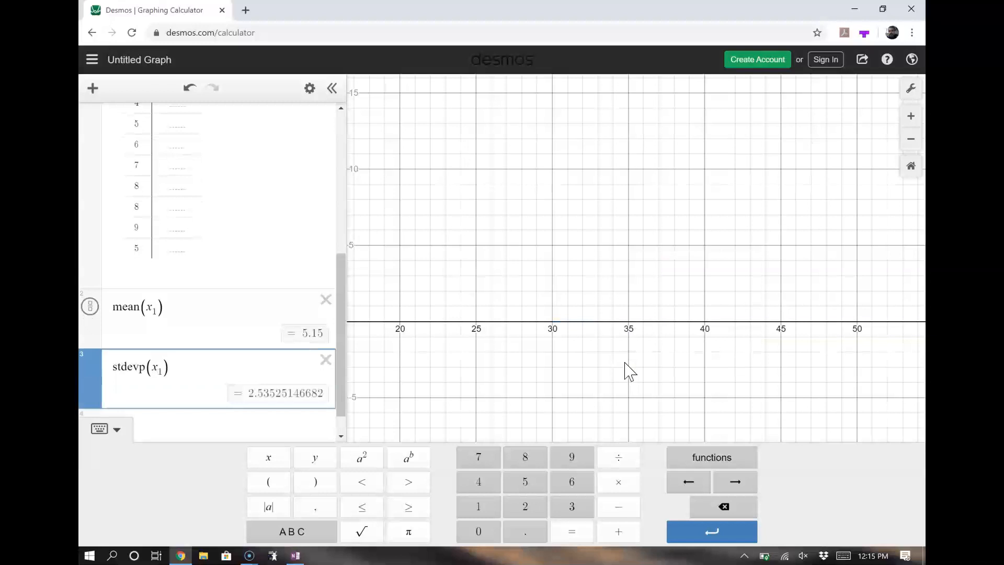